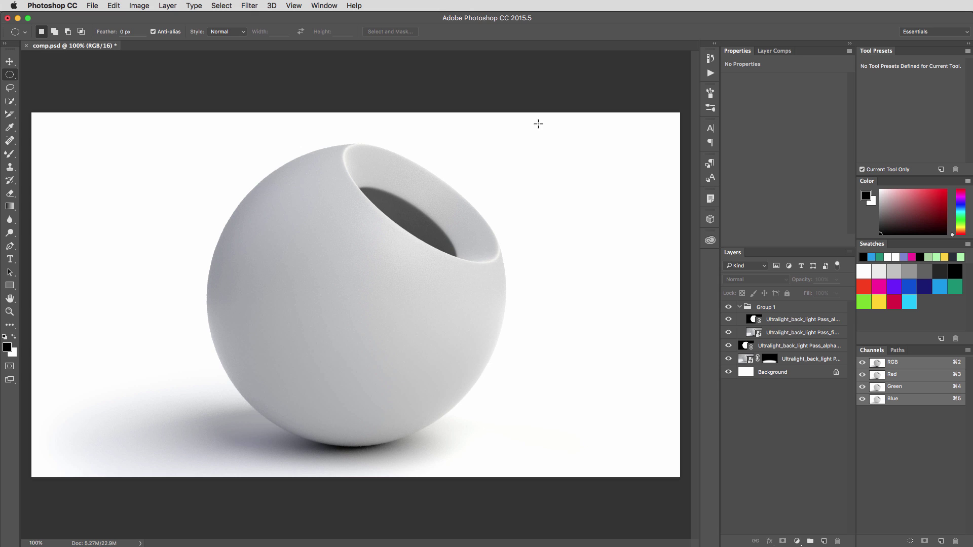
- Select the back light pass layer and test its Fill slider, keeping it at 100%
left_click(791, 359)
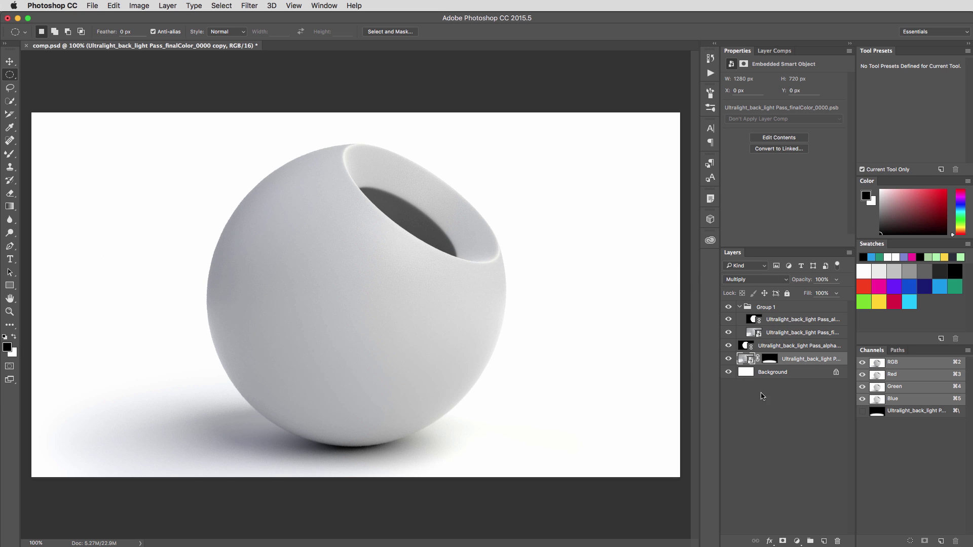
left_click(836, 293)
mouse_move(834, 294)
left_mouse_down()
mouse_move(822, 295)
mouse_move(835, 297)
left_mouse_up()
- Open the Ultralight_back_light Pass_finalColor_0000 smart object's contents in its own tab
left_click(768, 416)
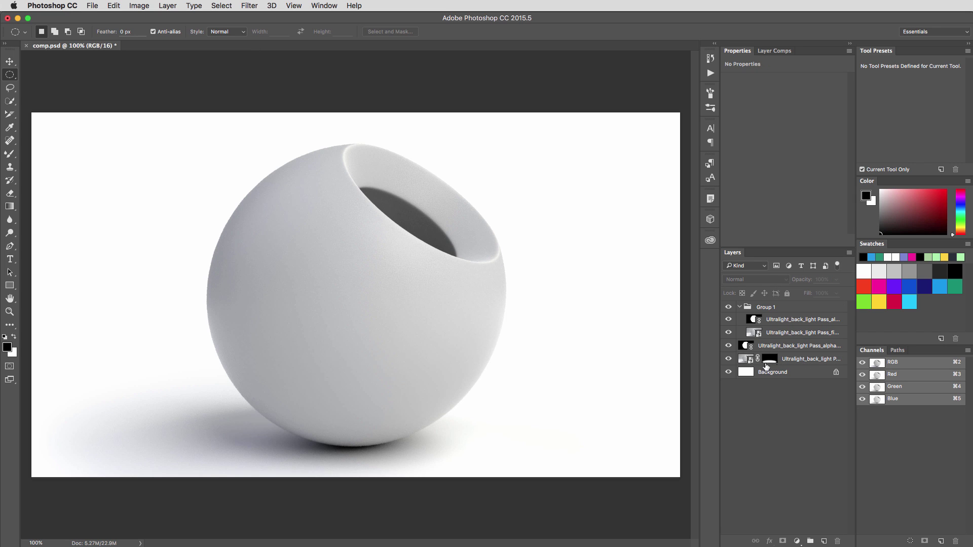
left_click(768, 336)
double_click(754, 333)
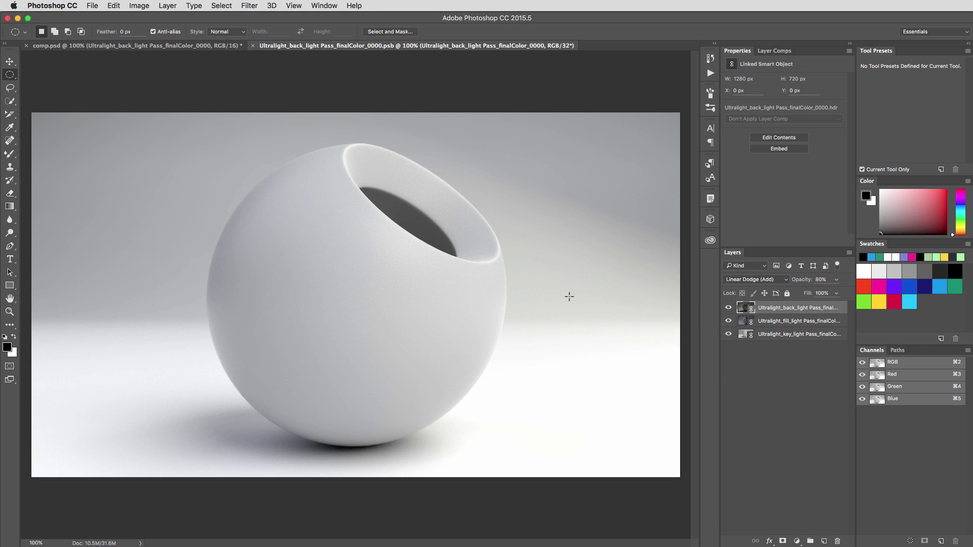
- Adjust the key_light pass layer's opacity inside the smart object
left_click(774, 337)
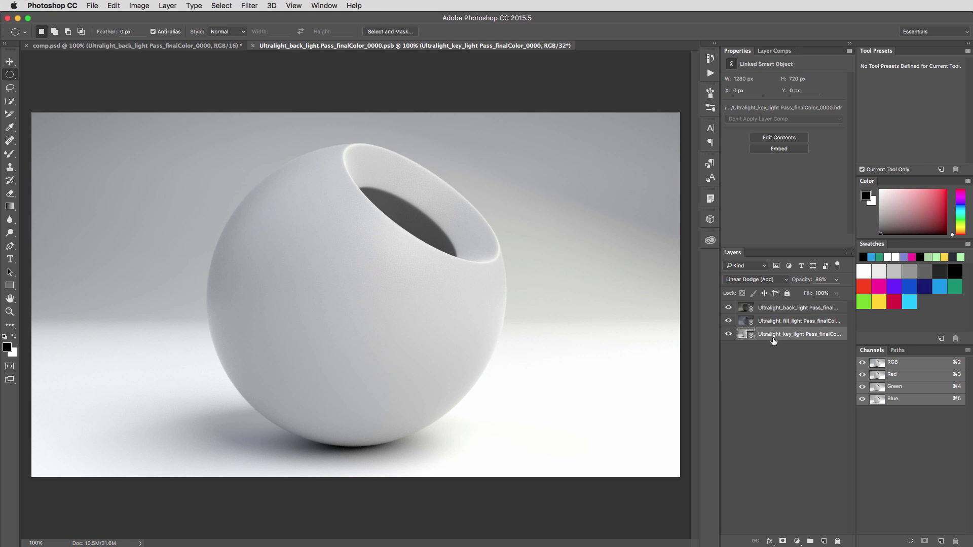
left_click(770, 322)
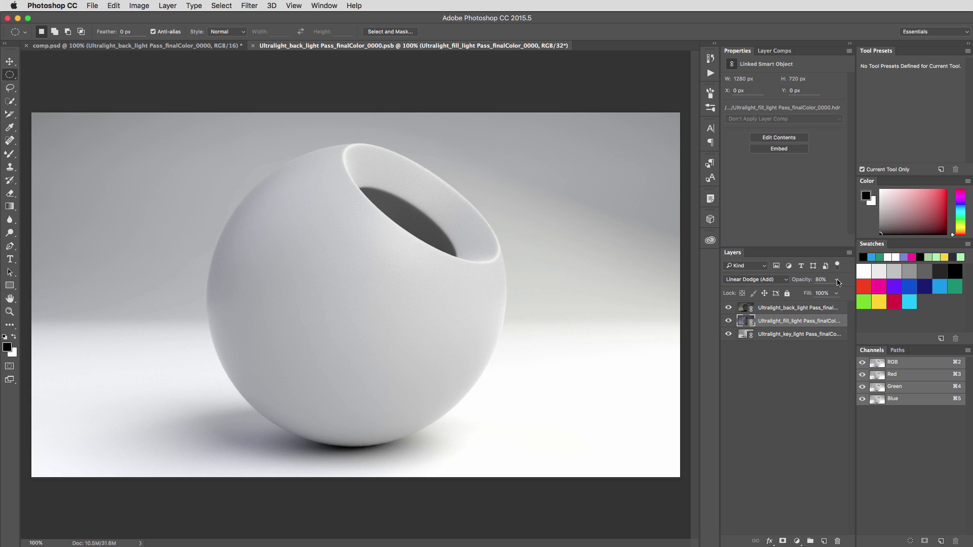
left_click(787, 334)
left_click(836, 279)
mouse_move(837, 293)
left_mouse_down()
mouse_move(742, 302)
mouse_move(835, 296)
left_mouse_up()
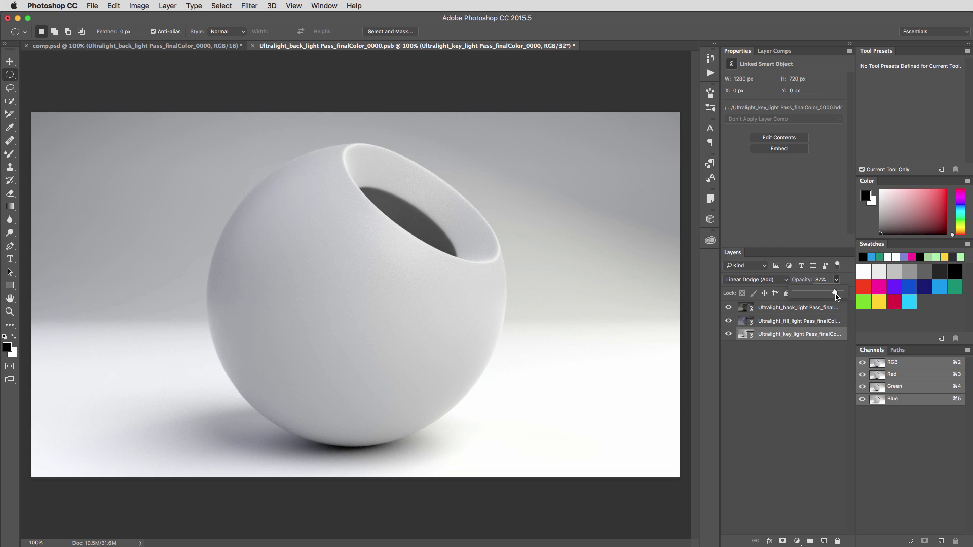
- Save the .psb smart object edits and close its tab, returning to comp.psd
left_click(787, 410)
key("super+w")
left_click(730, 233)
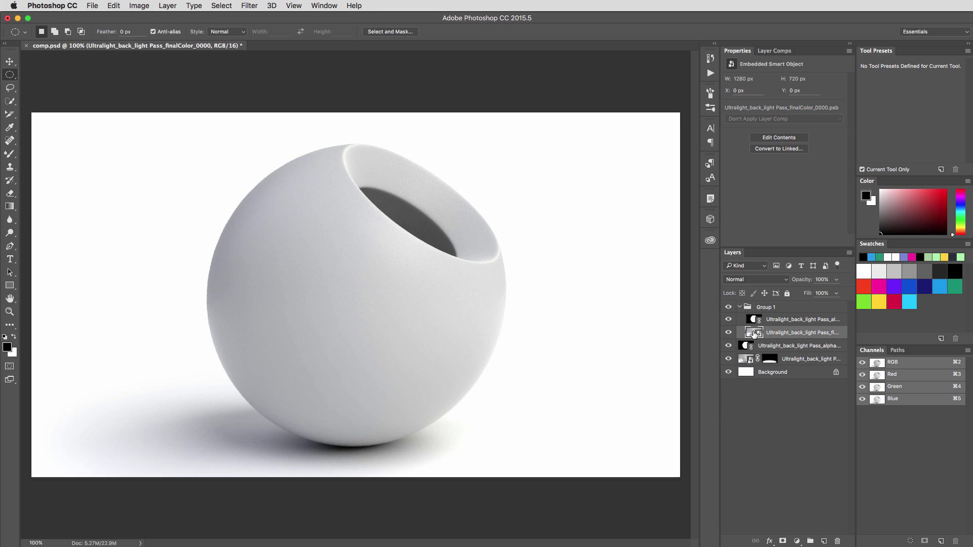
double_click(749, 333)
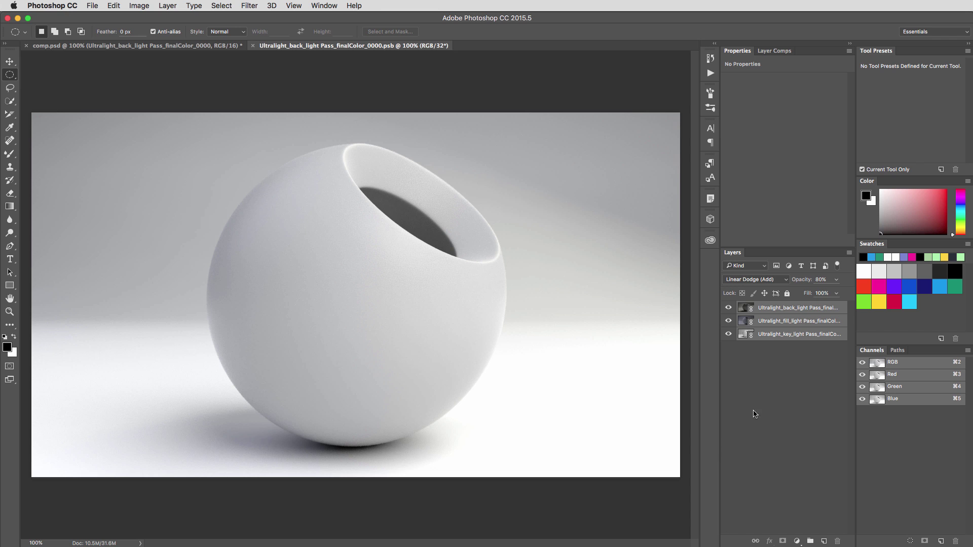
left_click(764, 367)
key("super+s")
key("super+w")
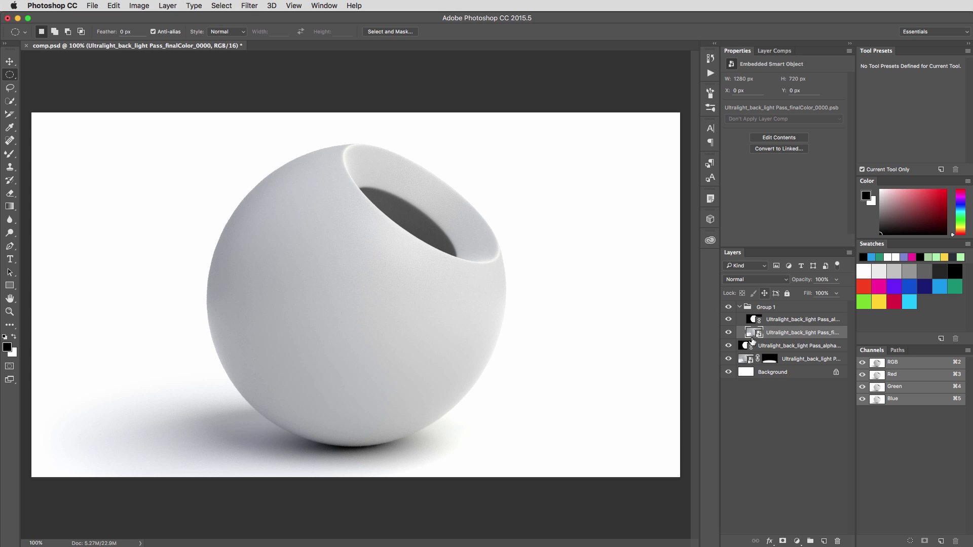
left_click(786, 426)
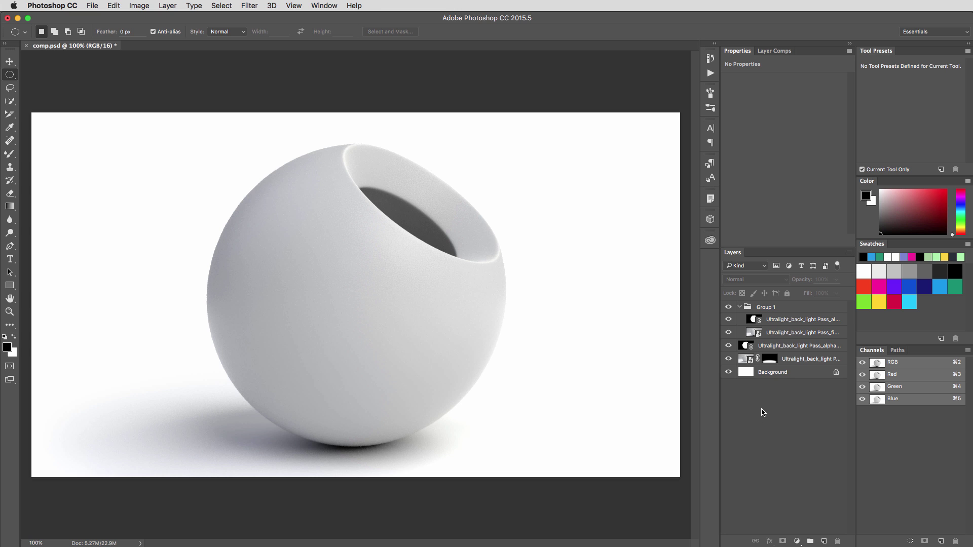
- Select the six HDR pass files in the formats folder, then switch to MODO and orbit the view
key("super+Tab")
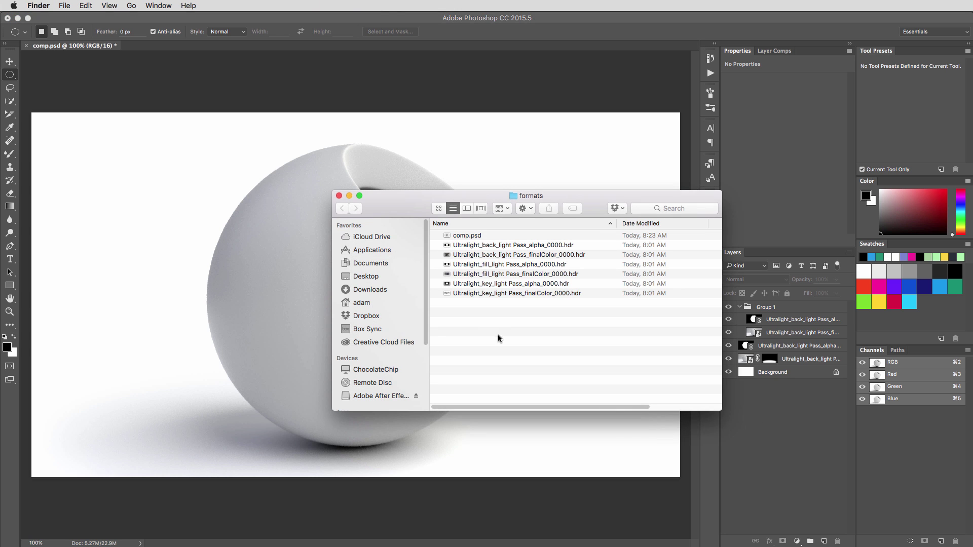
left_click_drag(529, 320, 479, 248)
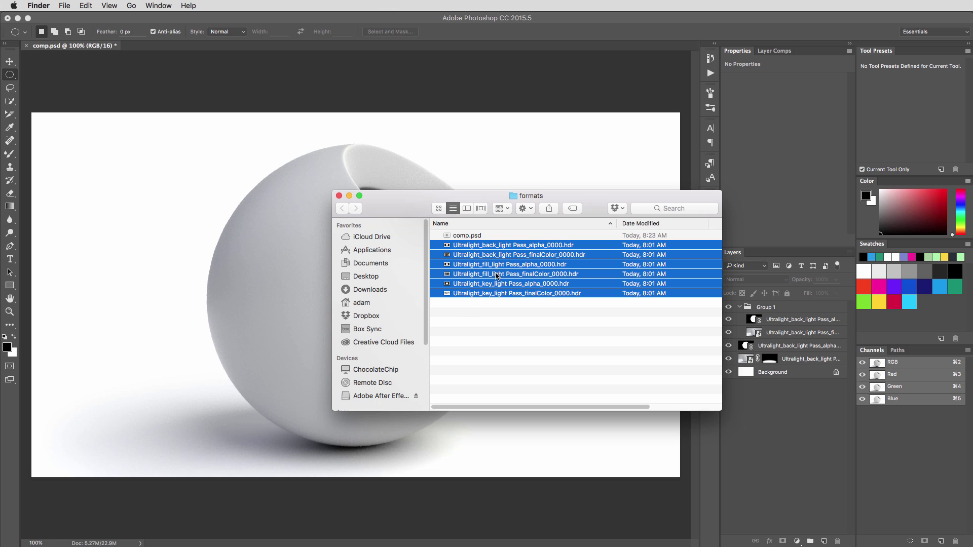
key("super+Tab")
key("super+Tab")
key("super+Tab")
key("super+Tab")
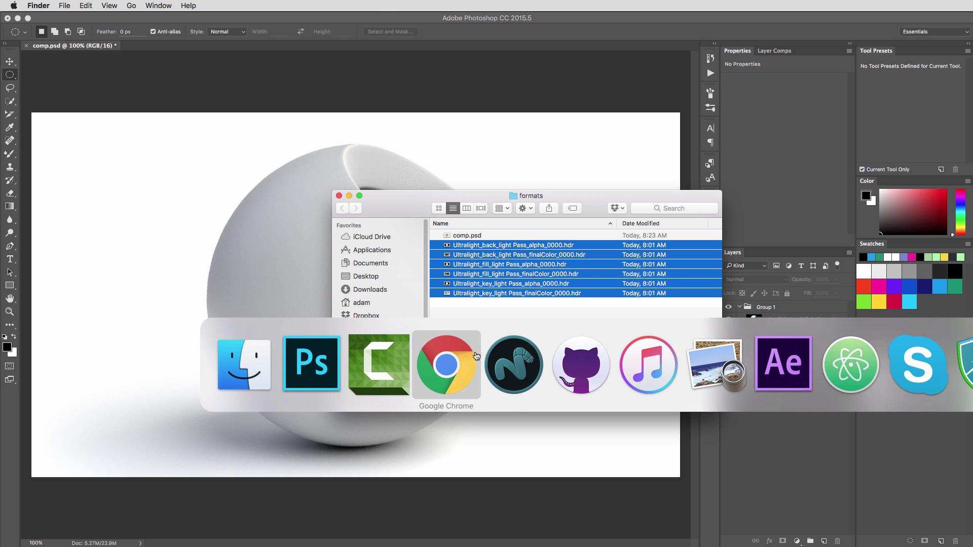
left_click_drag(444, 291, 326, 330)
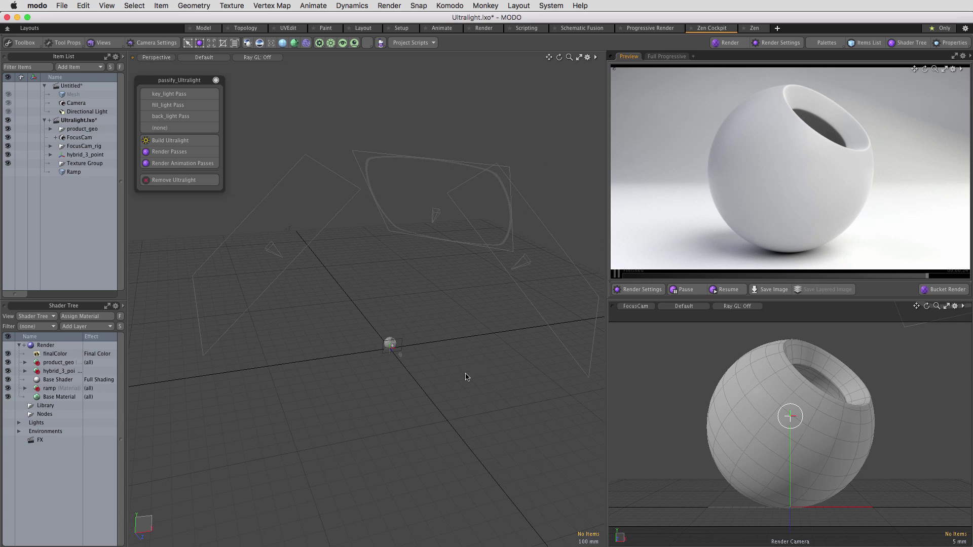
- Preview the fill_light and back_light pass renders, then bring up the Save Image options
left_click(186, 103)
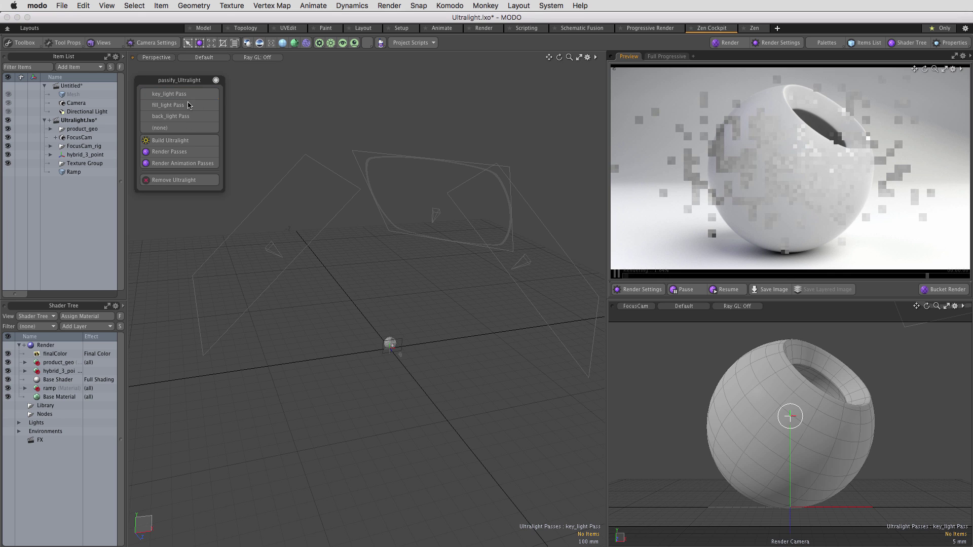
left_click(189, 116)
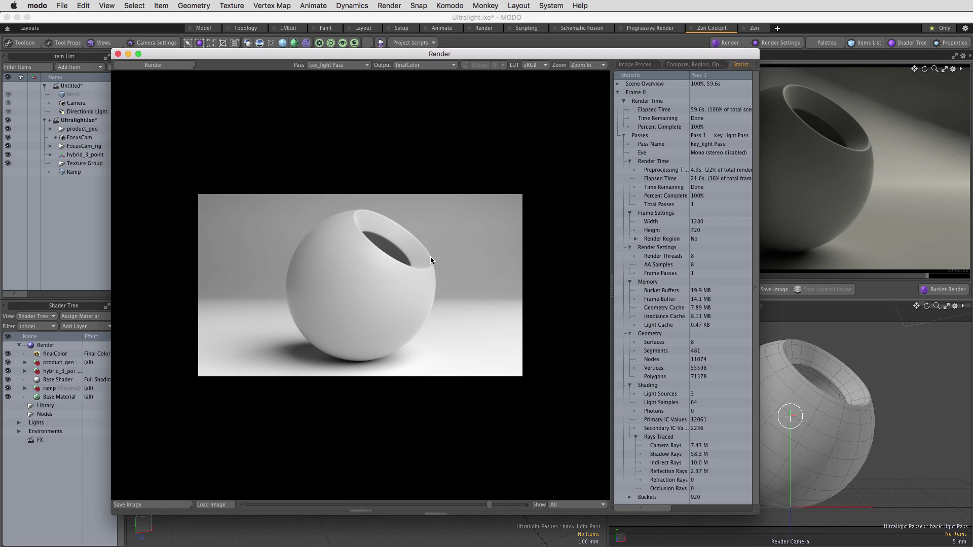
left_click(164, 505)
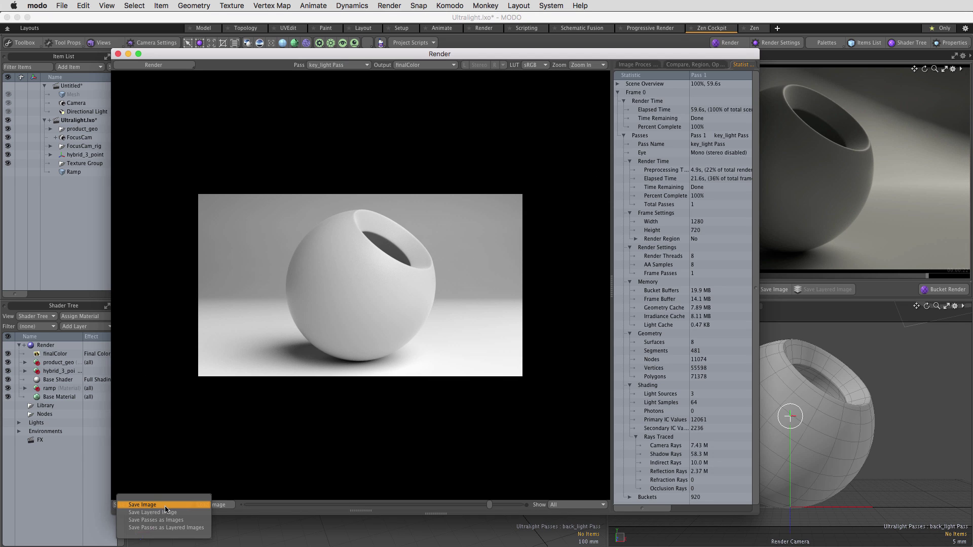
left_click(199, 526)
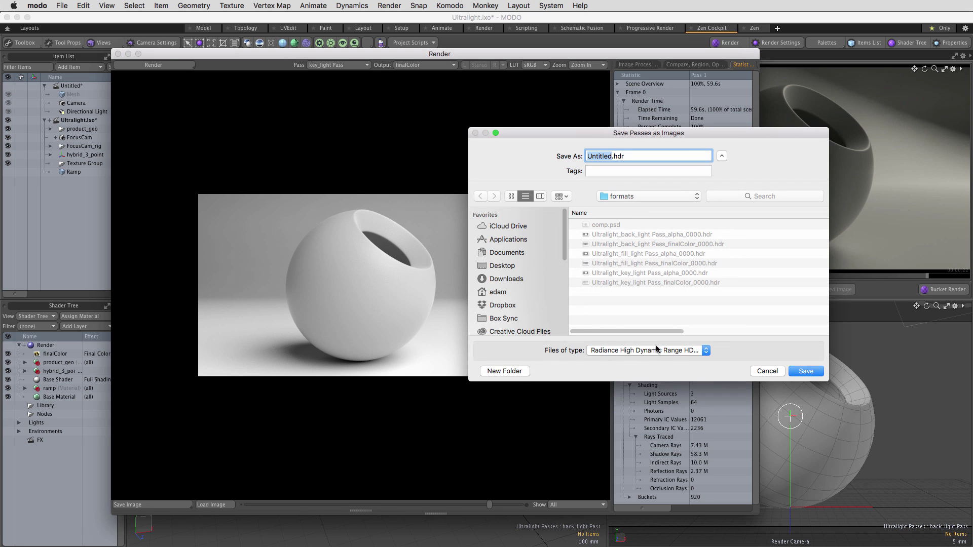
left_click(658, 351)
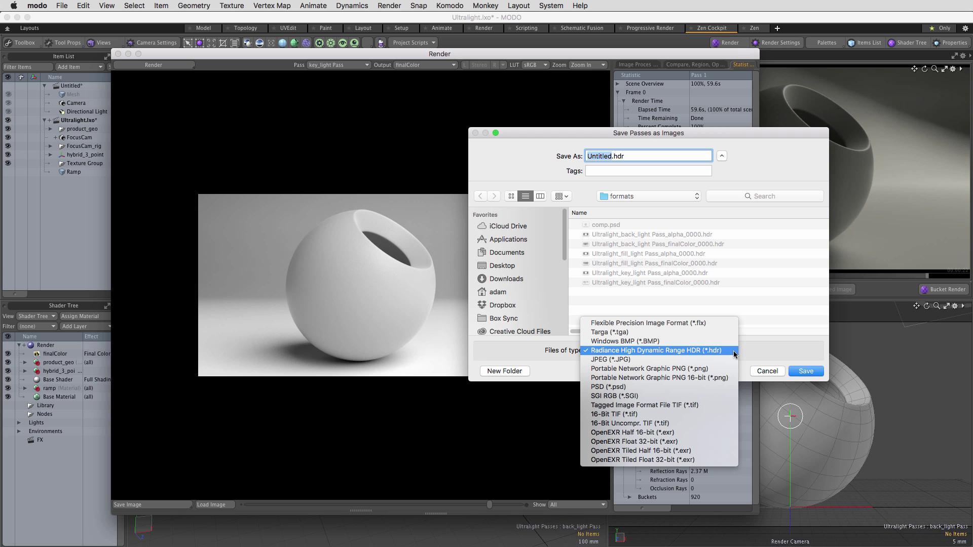
left_click(737, 350)
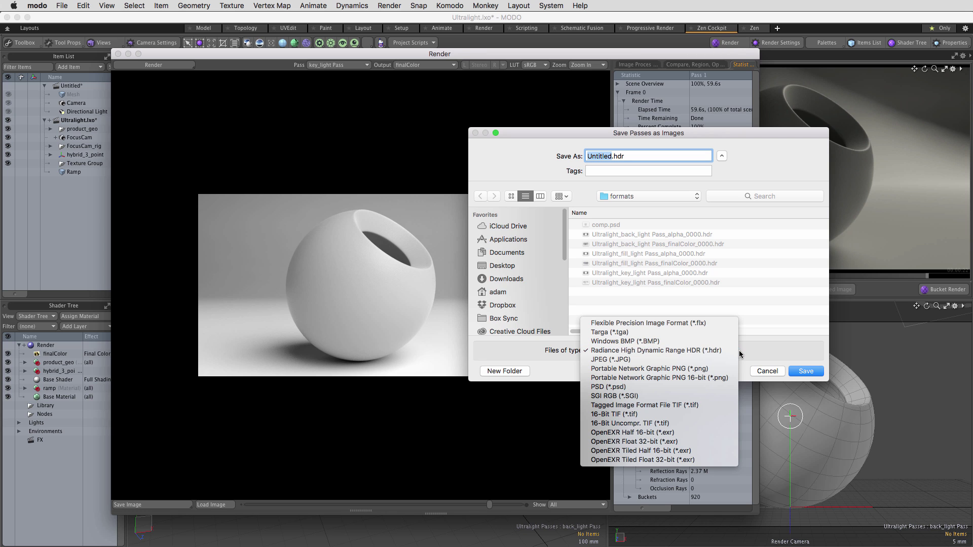
left_click(767, 371)
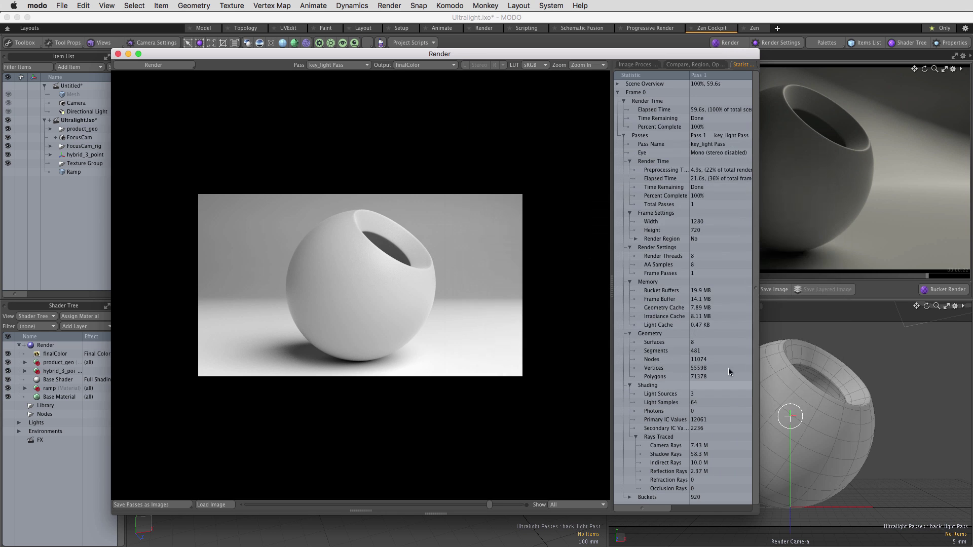
- Review the HDR pass files in Finder, pick Ultralight_back_light Pass_finalColor_0000.hdr, and return to Photoshop
key("super+Tab")
left_click(495, 330)
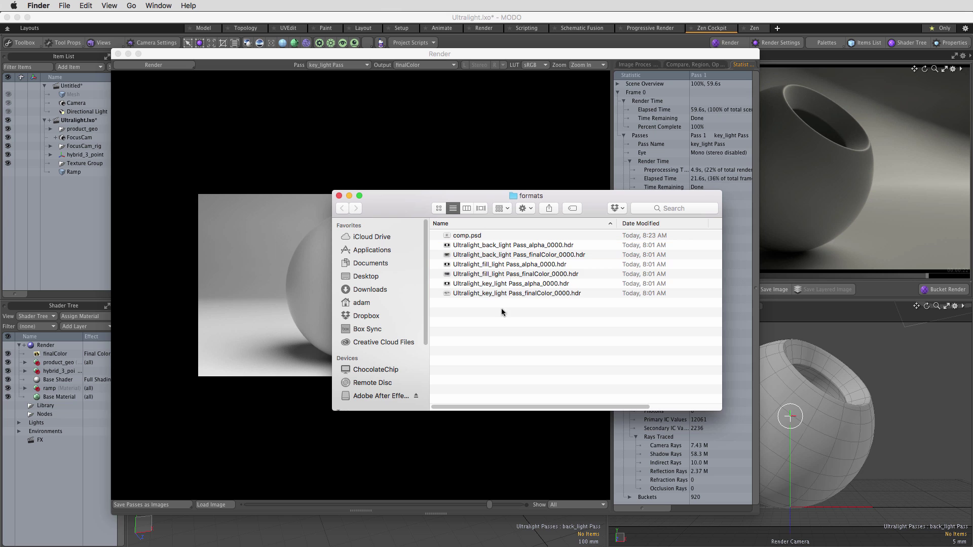
left_click(494, 293)
left_click(476, 246, "shift")
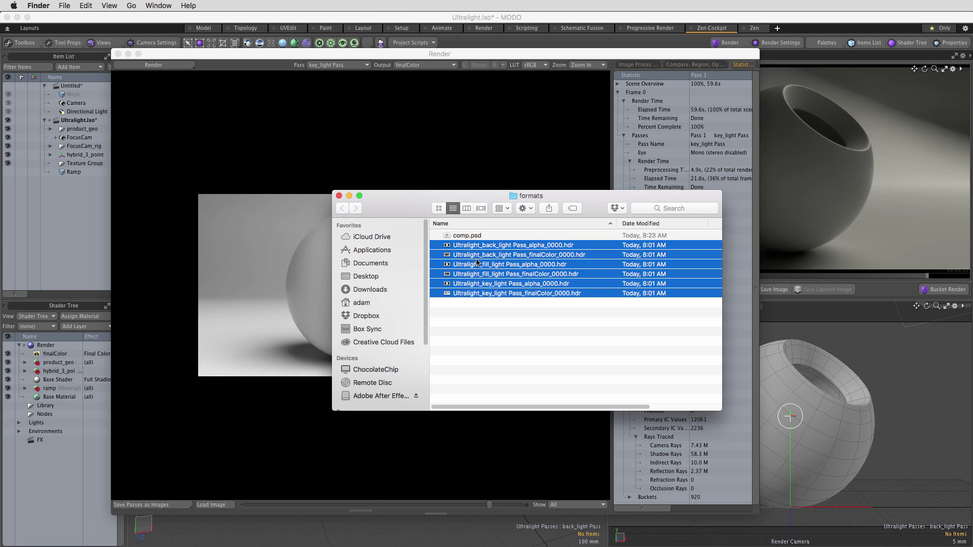
left_click(475, 255)
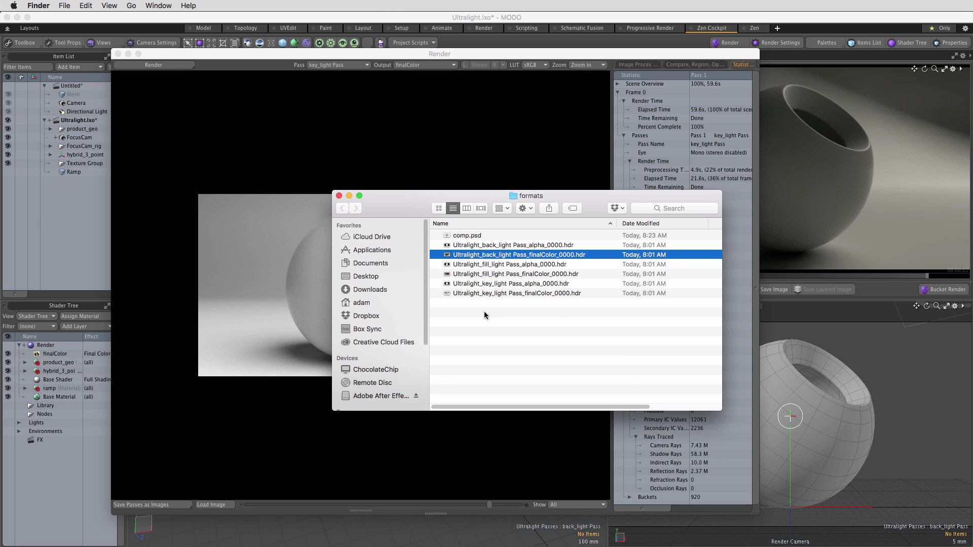
key("super+Tab")
key("super+Tab")
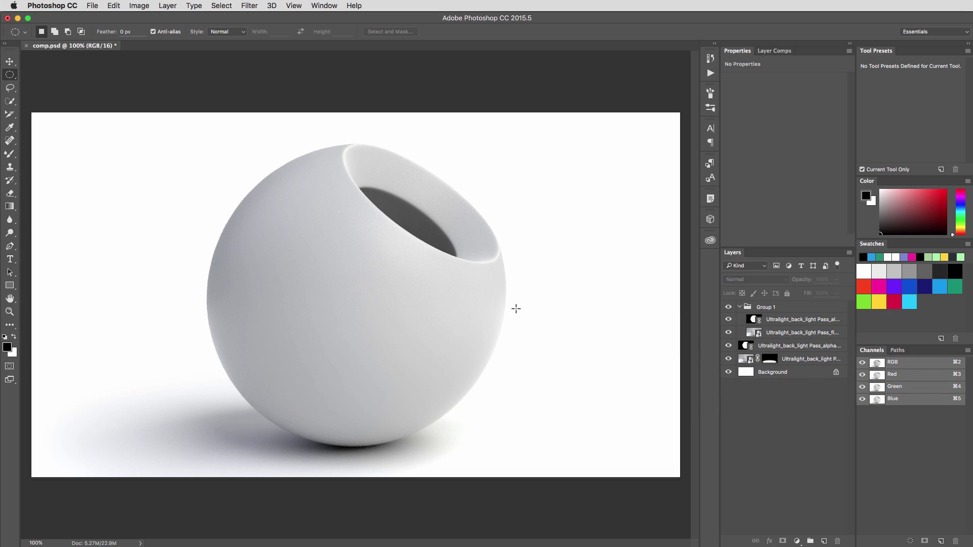
- Create a blank white 1280×720 document and convert it to 16 Bits/Channel
key("super+n")
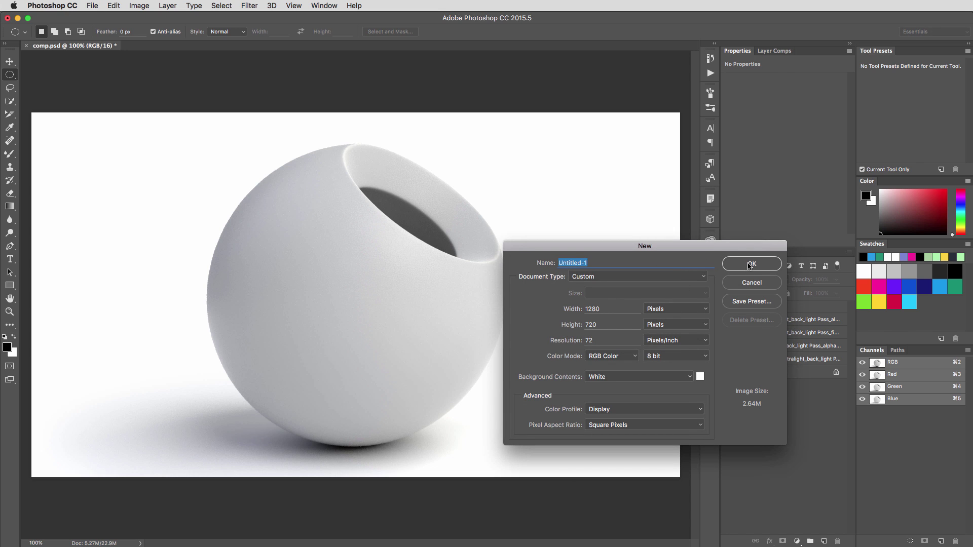
left_click(751, 265)
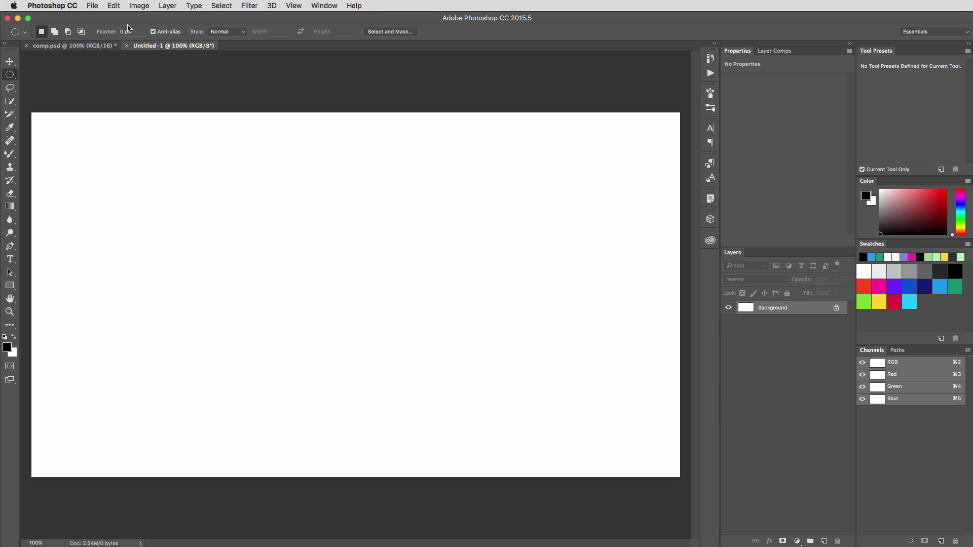
left_click(139, 5)
mouse_move(150, 20)
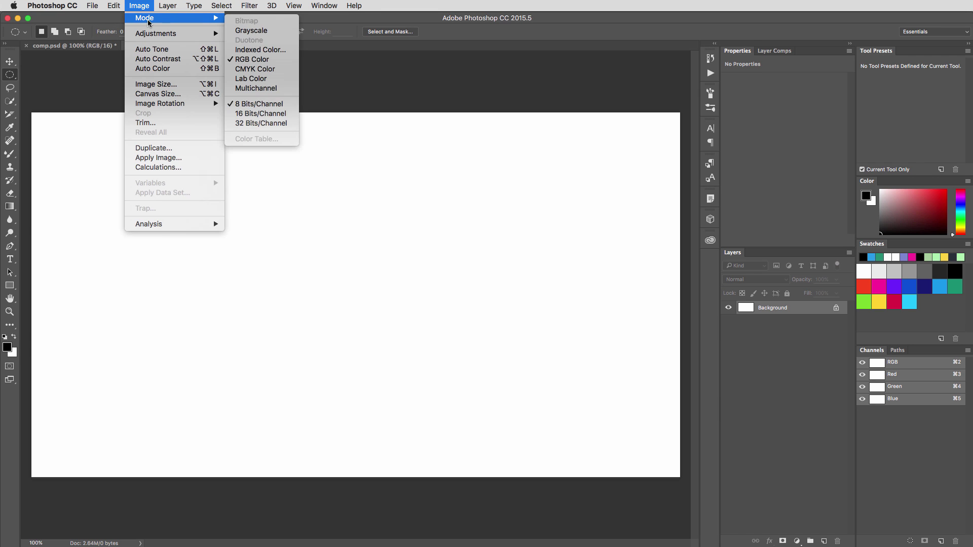
left_click(278, 115)
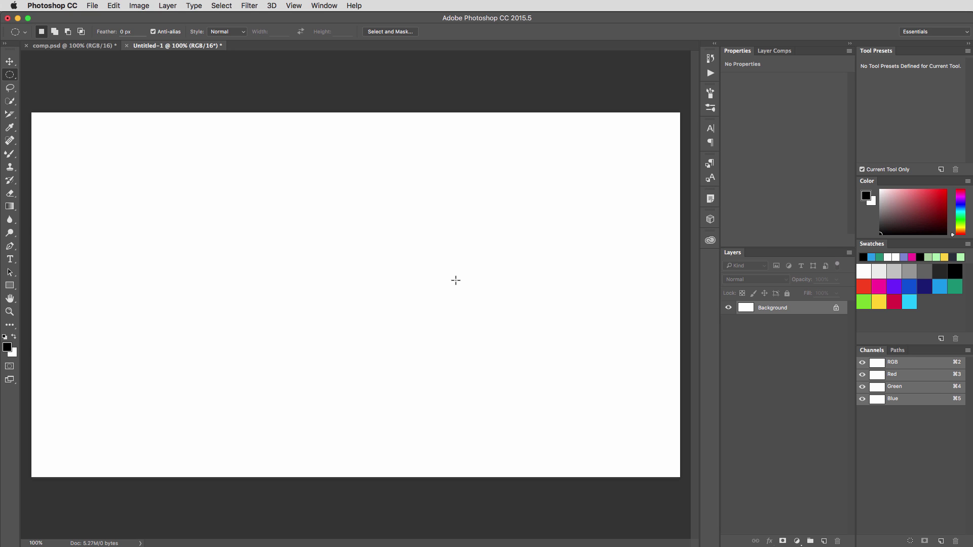
- Place the back_light alpha pass HDR as a linked layer in Untitled-1
left_click(93, 5)
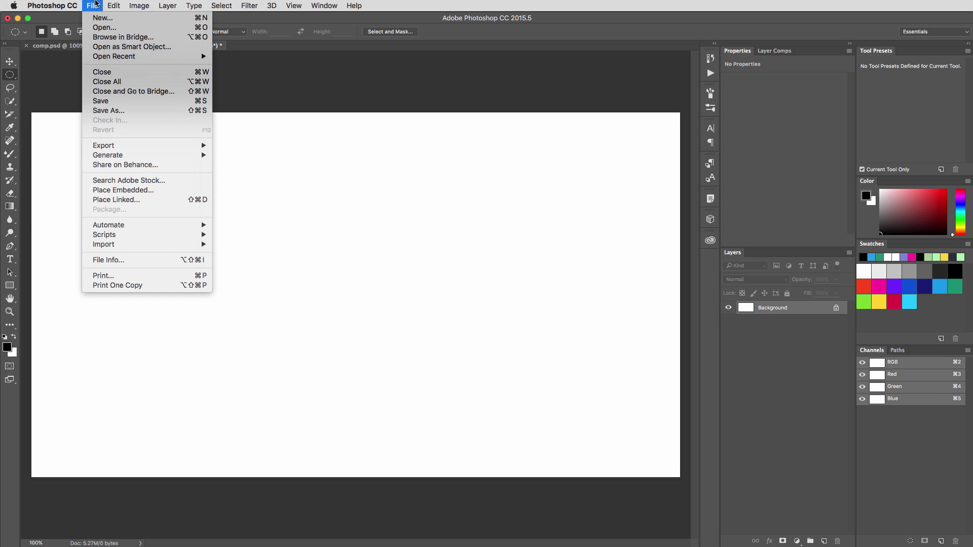
left_click(166, 199)
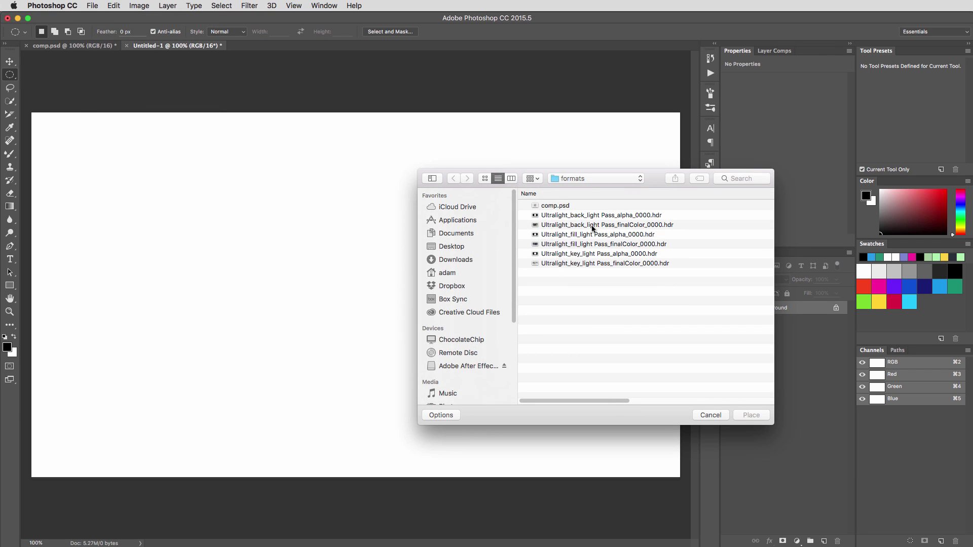
left_click(599, 228)
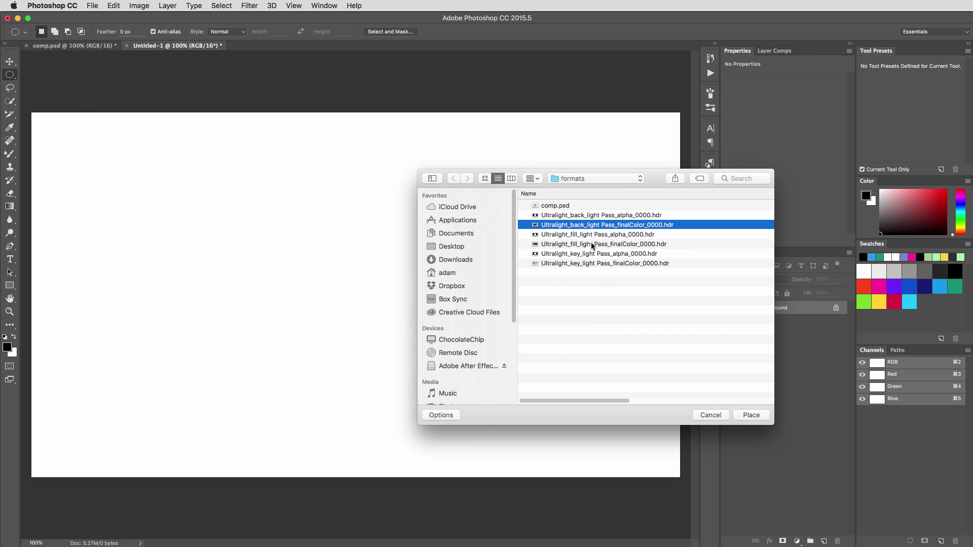
left_click(589, 216)
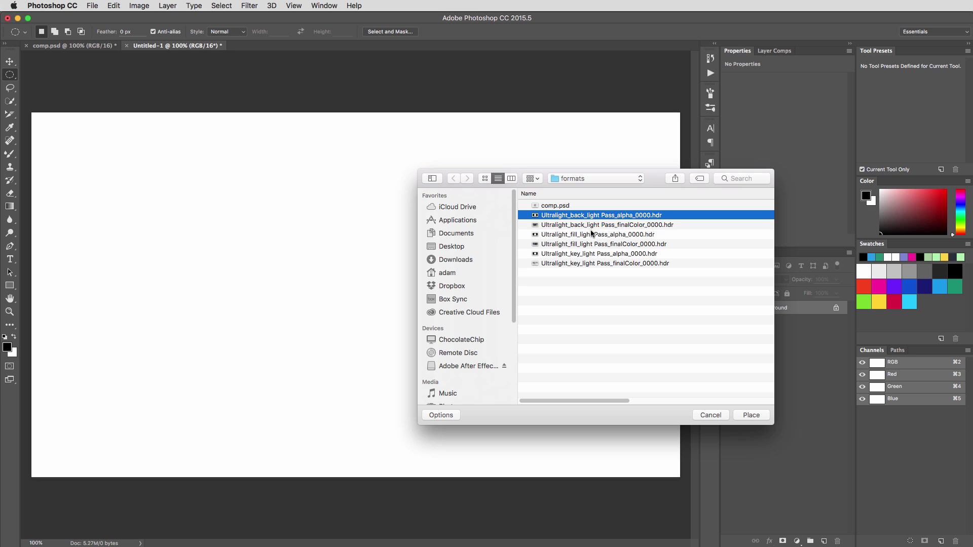
double_click(591, 217)
key("Return")
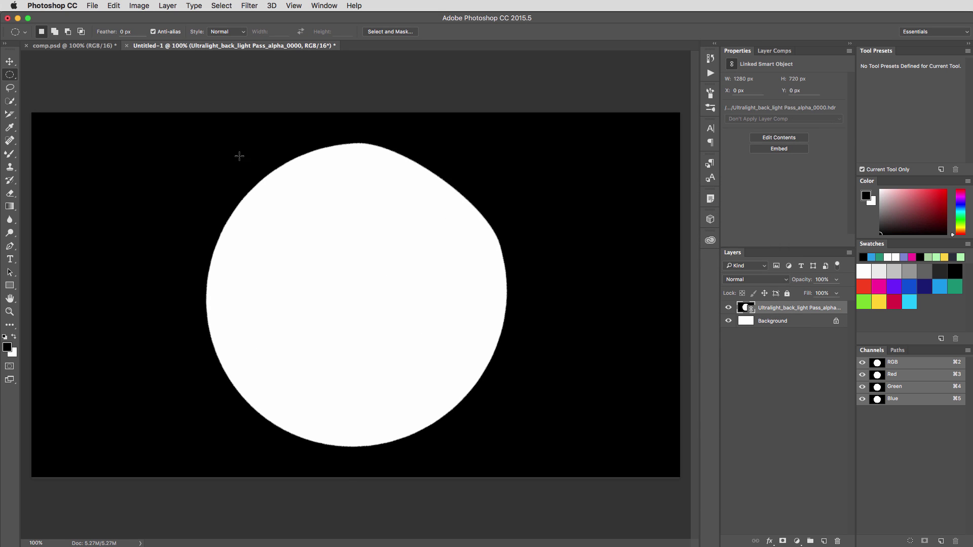
- Place the back_light, fill_light and key_light finalColor HDRs as linked layers
left_click(93, 6)
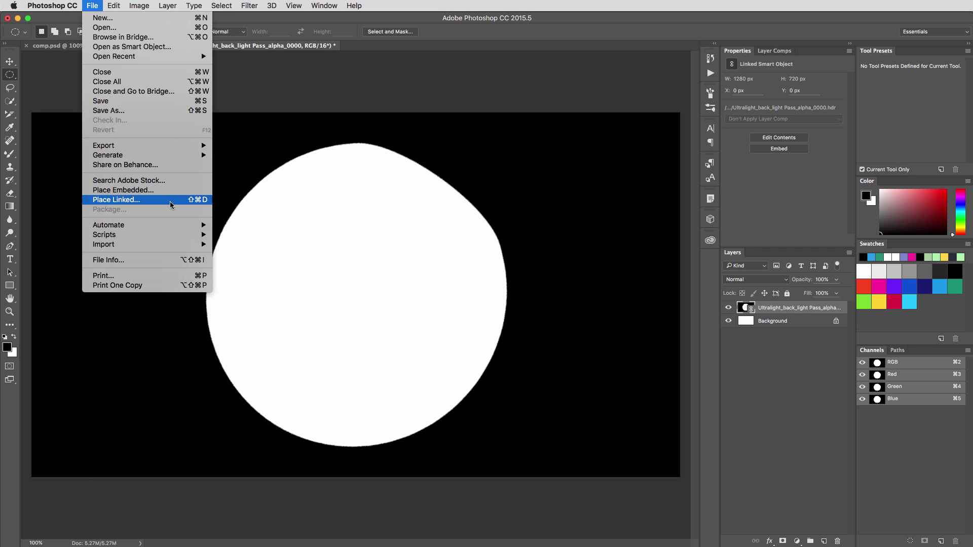
left_click(156, 199)
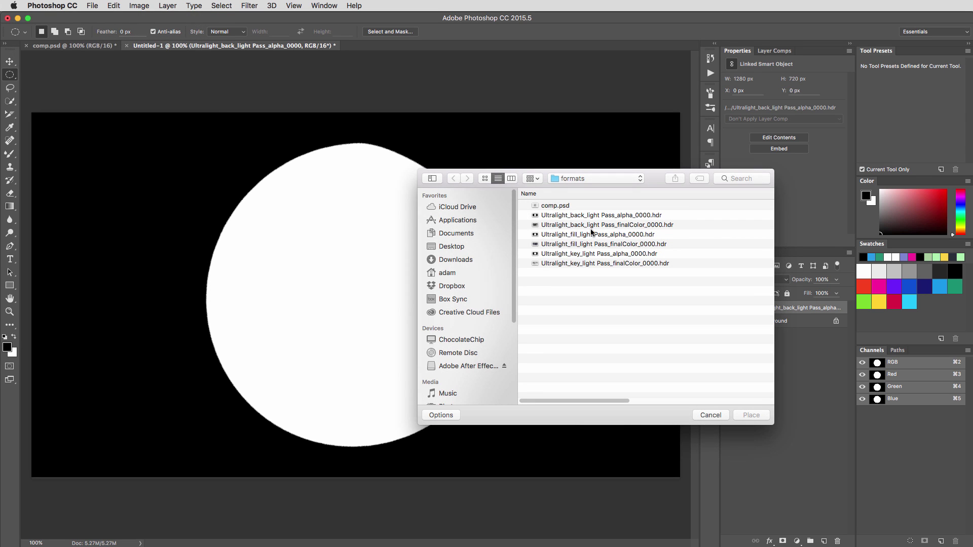
double_click(607, 225)
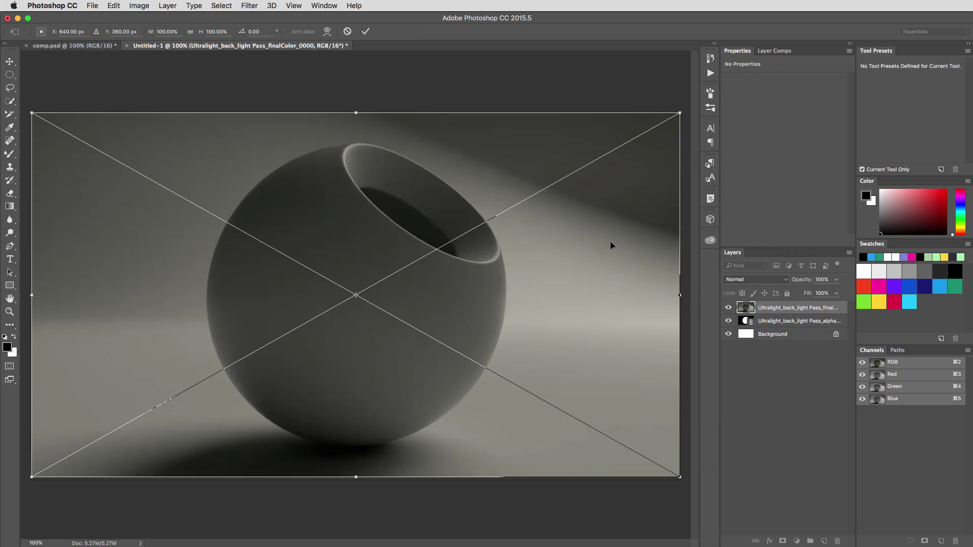
key("Return")
key("super+shift+p")
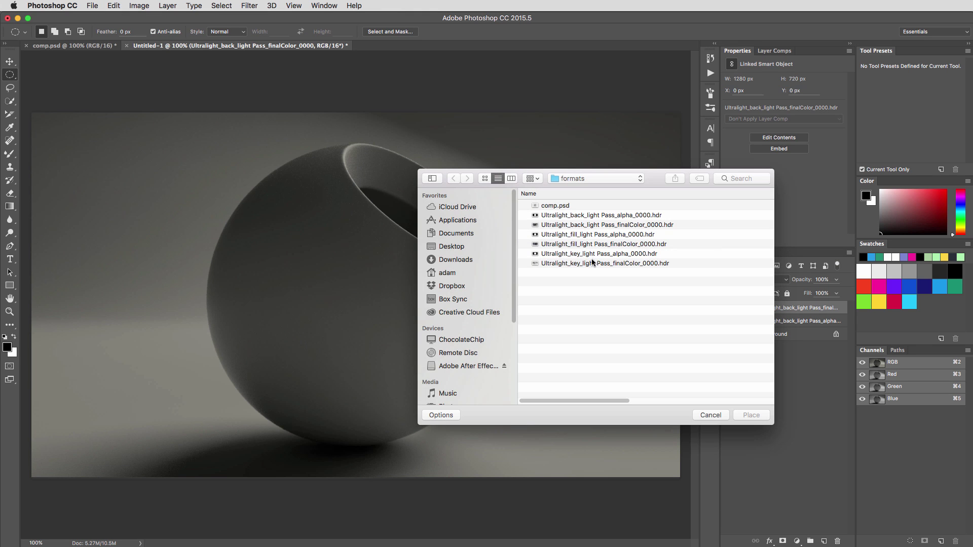
double_click(597, 245)
key("Return")
key("super+shift+p")
double_click(599, 259)
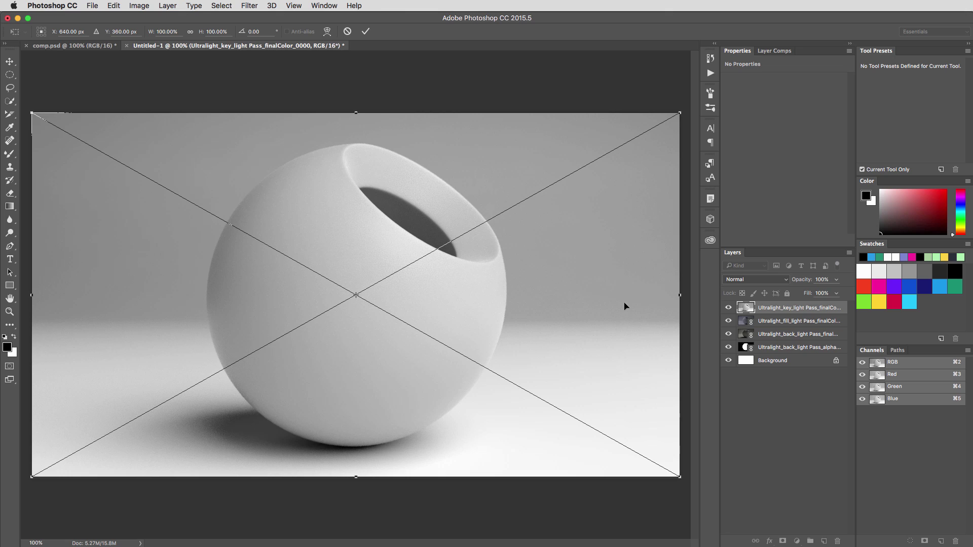
key("Return")
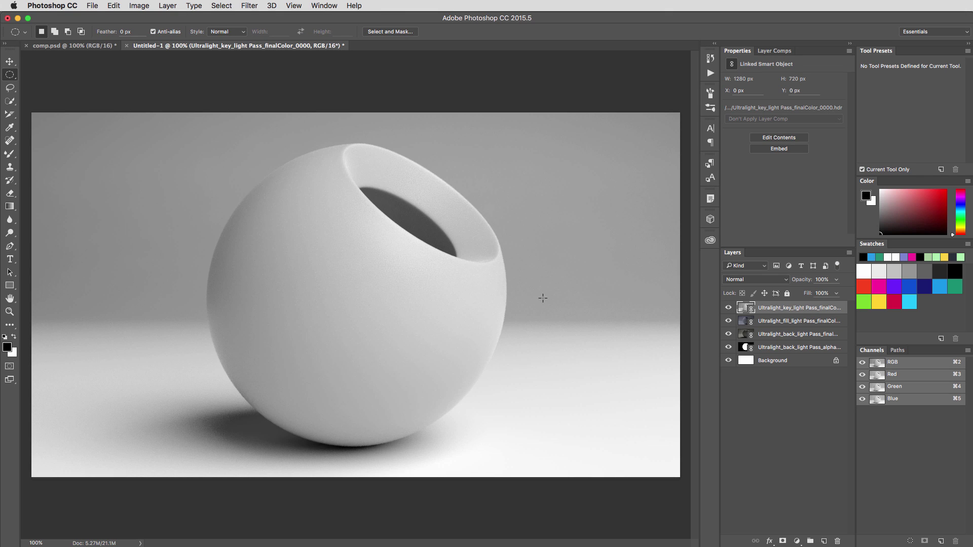
double_click(745, 309)
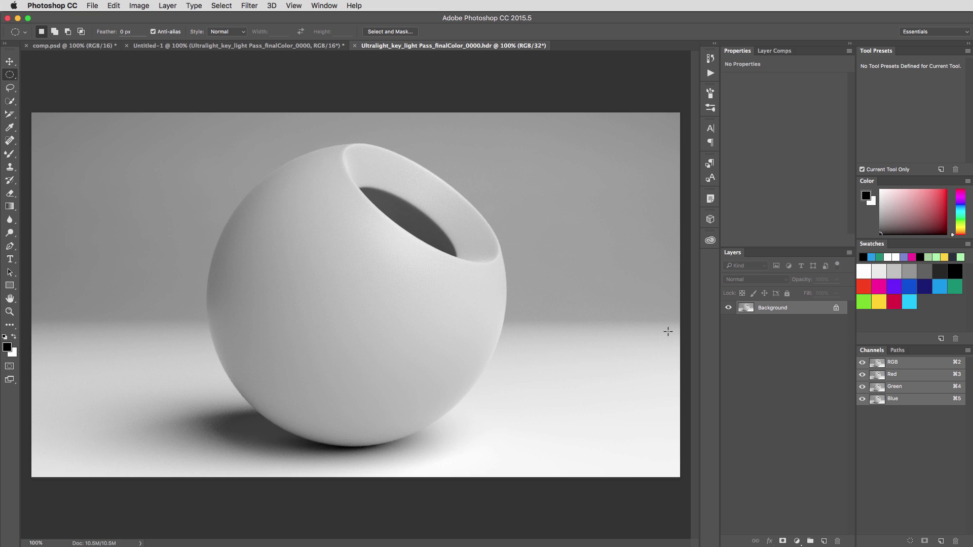
key("super+w")
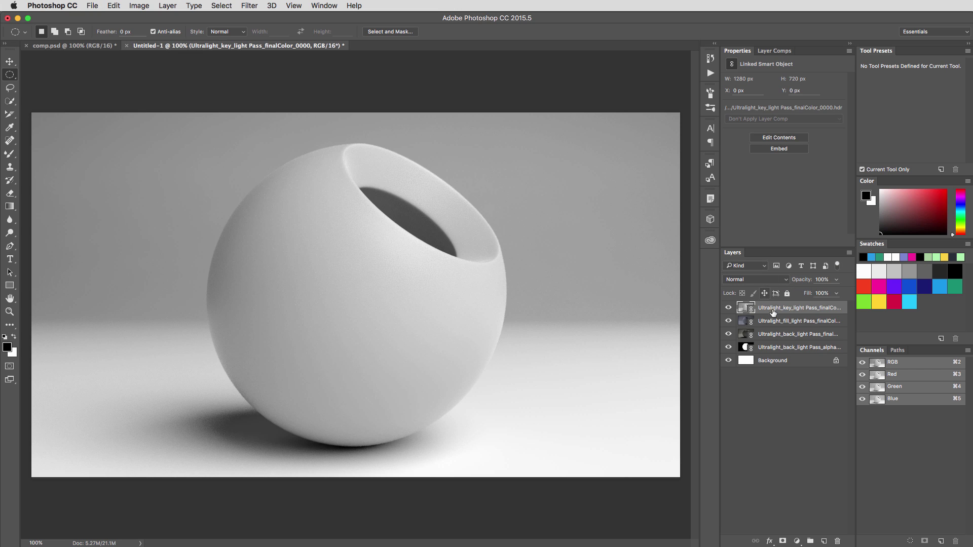
- Convert the three finalColor light-pass layers into one smart object and open its contents
left_click(768, 336)
left_click(775, 314, "shift")
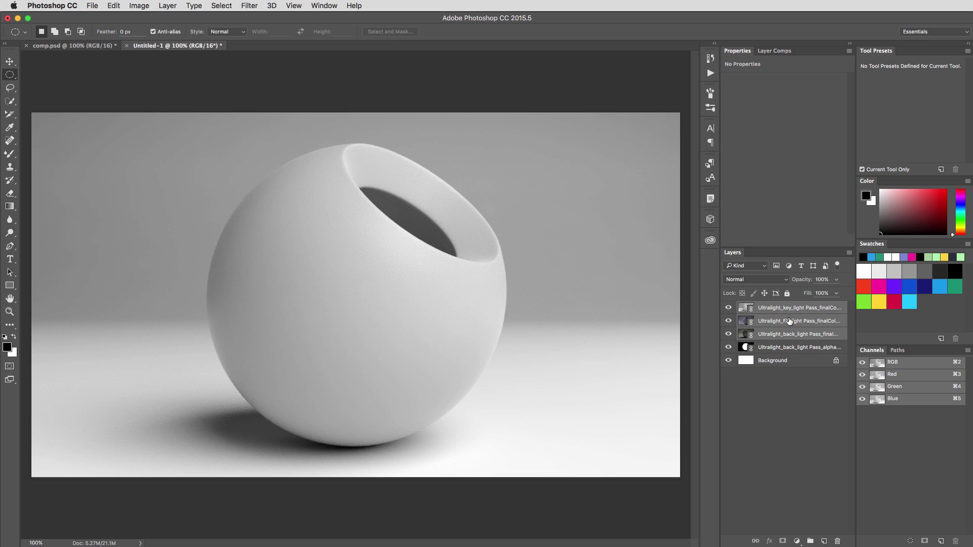
right_click(774, 314)
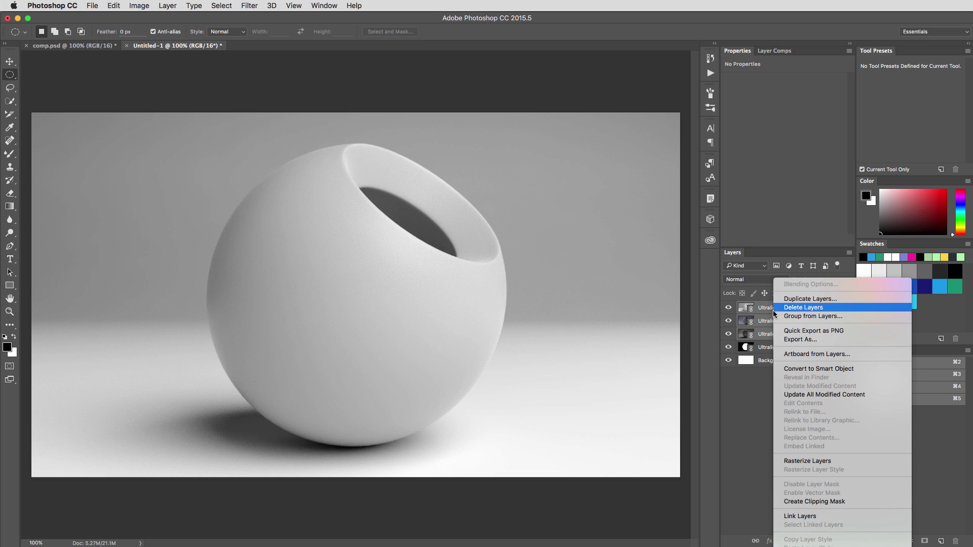
left_click(822, 371)
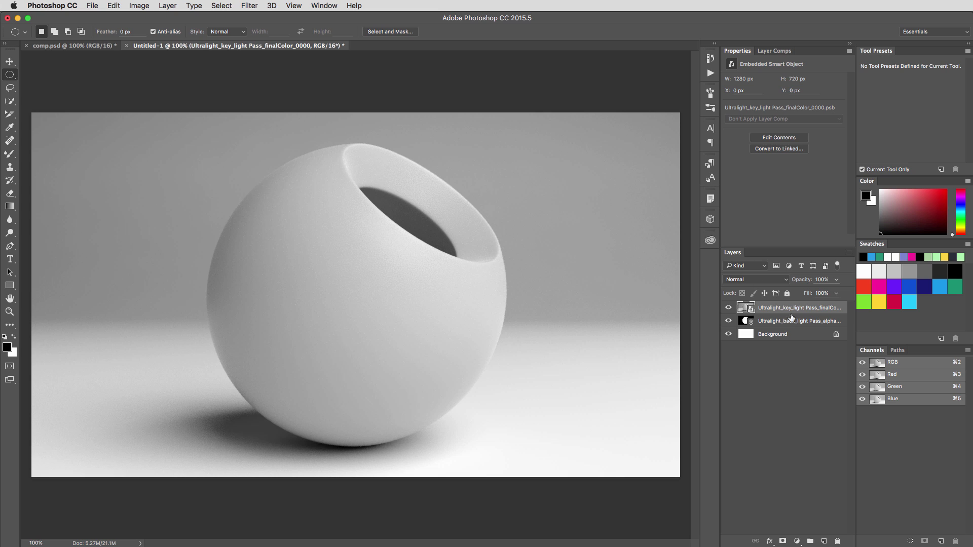
double_click(746, 309)
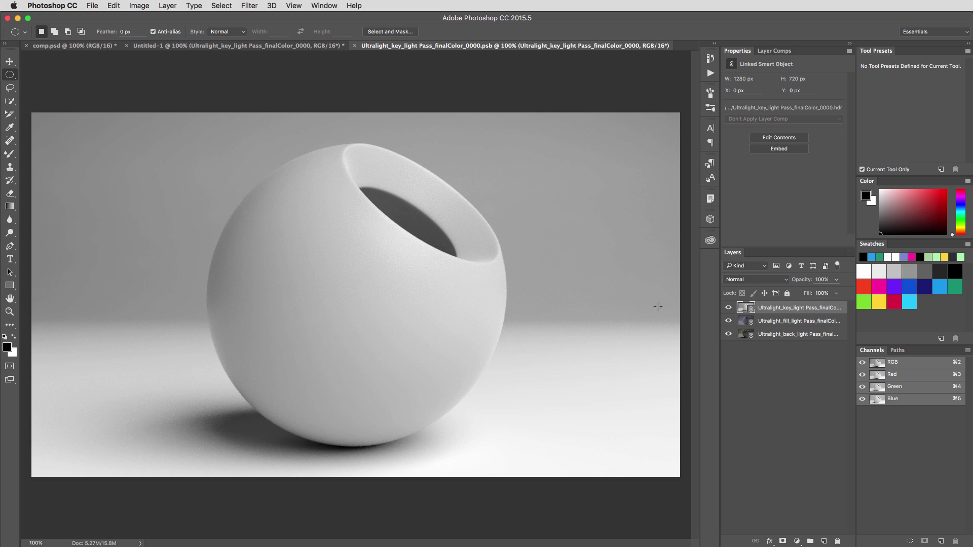
- Convert the smart object contents to 32 Bits/Channel, keeping layers and smart objects unflattened
left_click(759, 352)
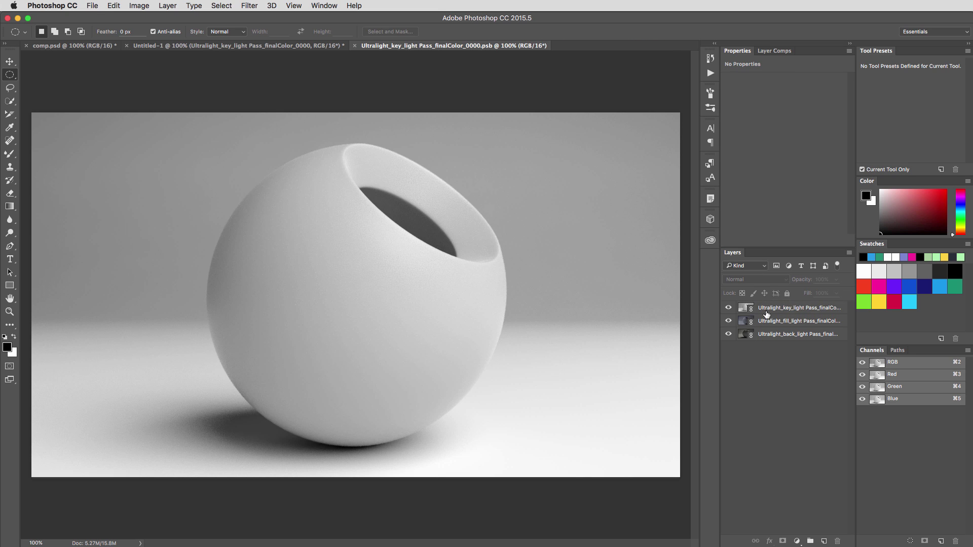
left_click(762, 309)
left_click(771, 334, "shift")
left_click(138, 6)
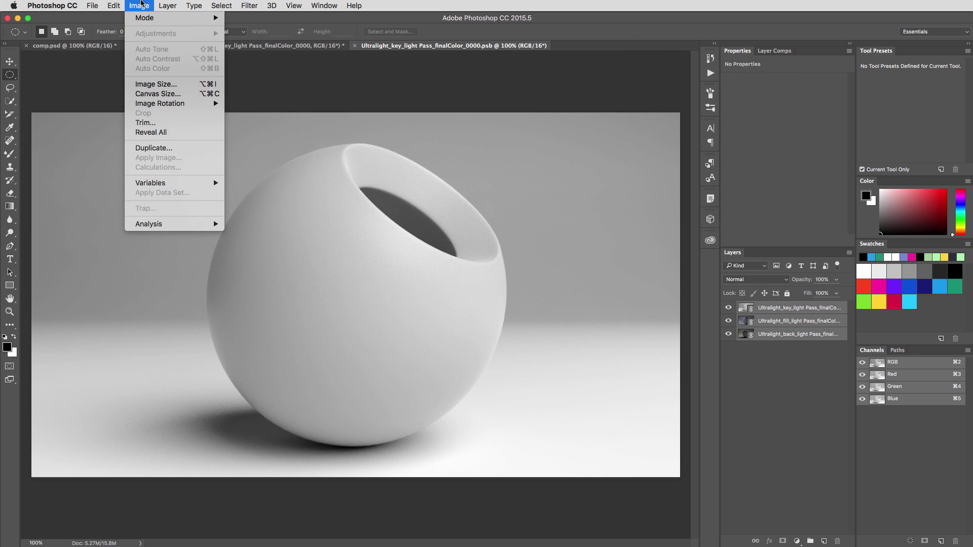
mouse_move(146, 22)
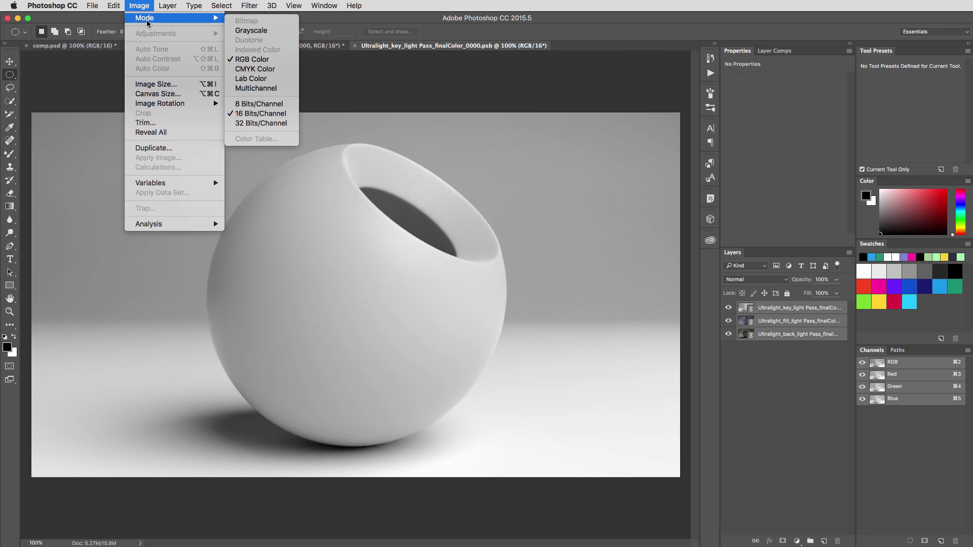
left_click(290, 127)
left_click(629, 235)
left_click(627, 236)
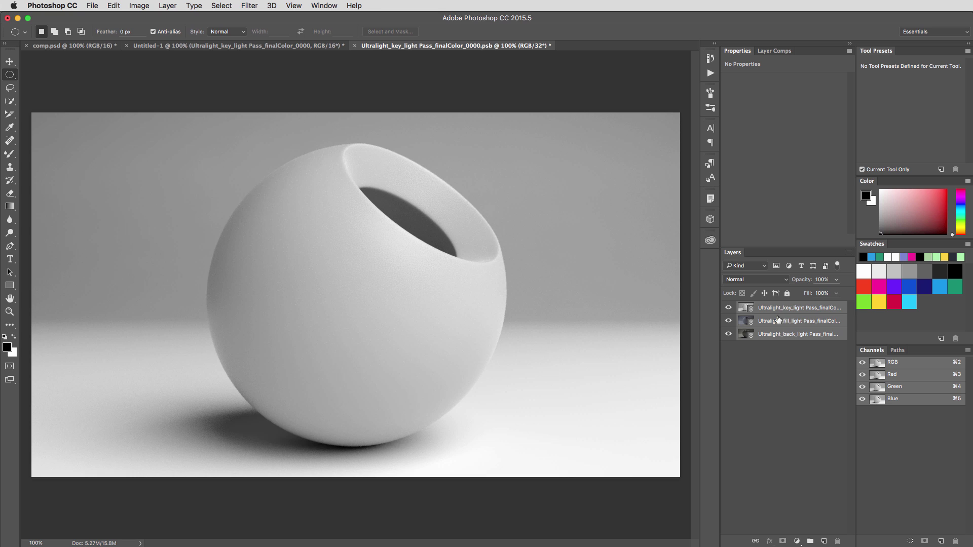
- Set the three light passes to Linear Dodge (Add) blend mode at 85% opacity
left_click(763, 280)
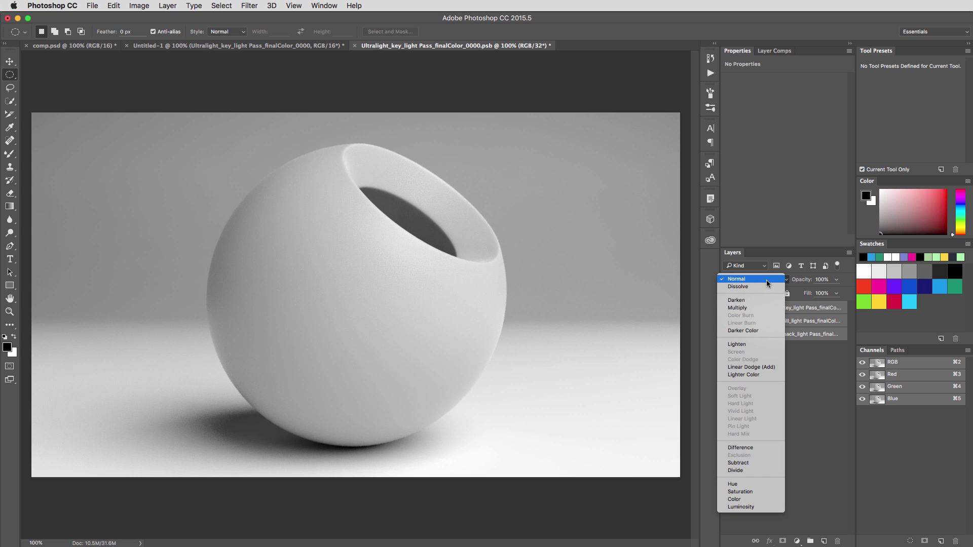
left_click(763, 367)
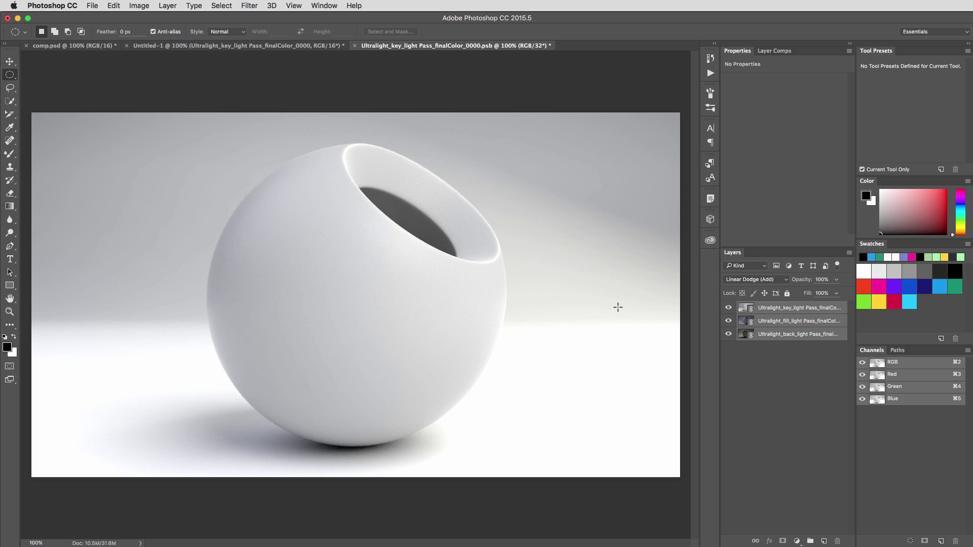
left_click(836, 280)
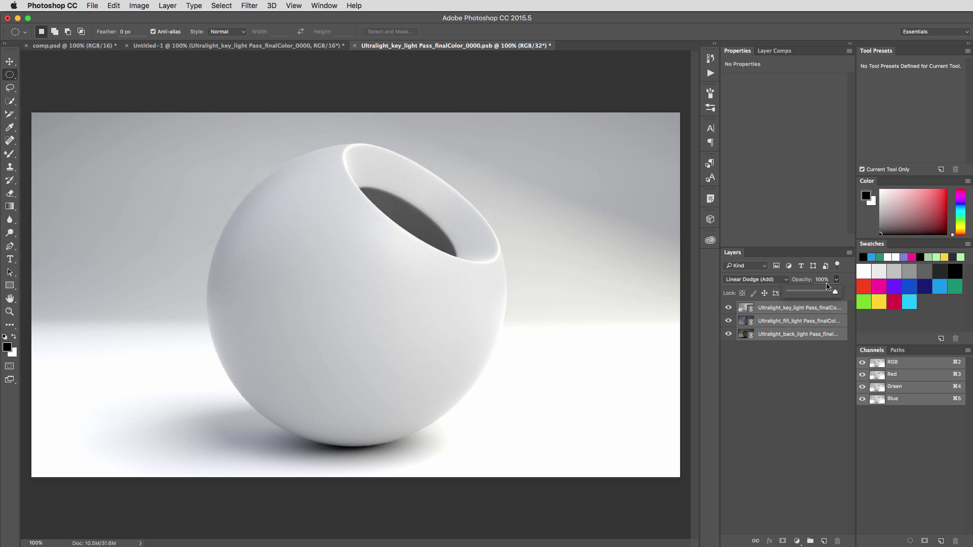
left_click_drag(835, 292, 835, 289)
type("85")
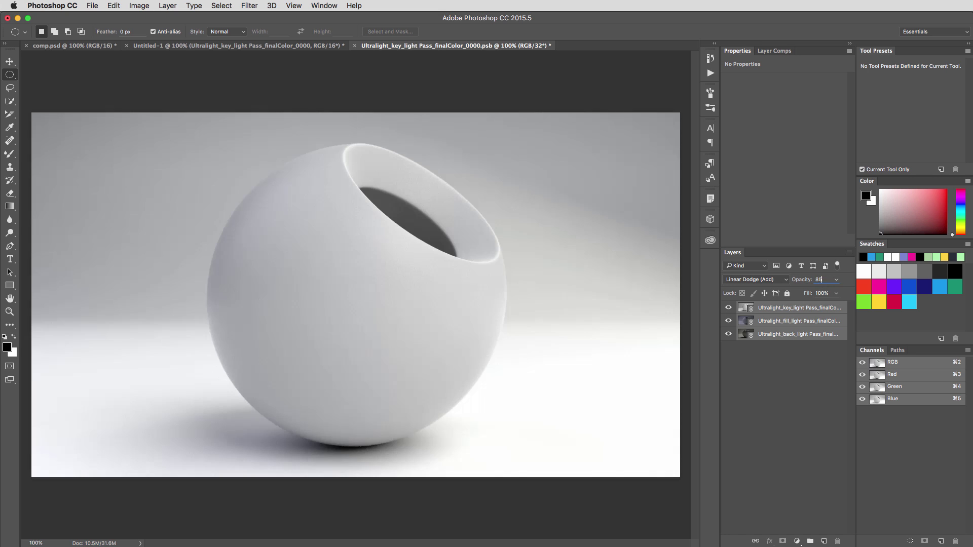
left_click(805, 375)
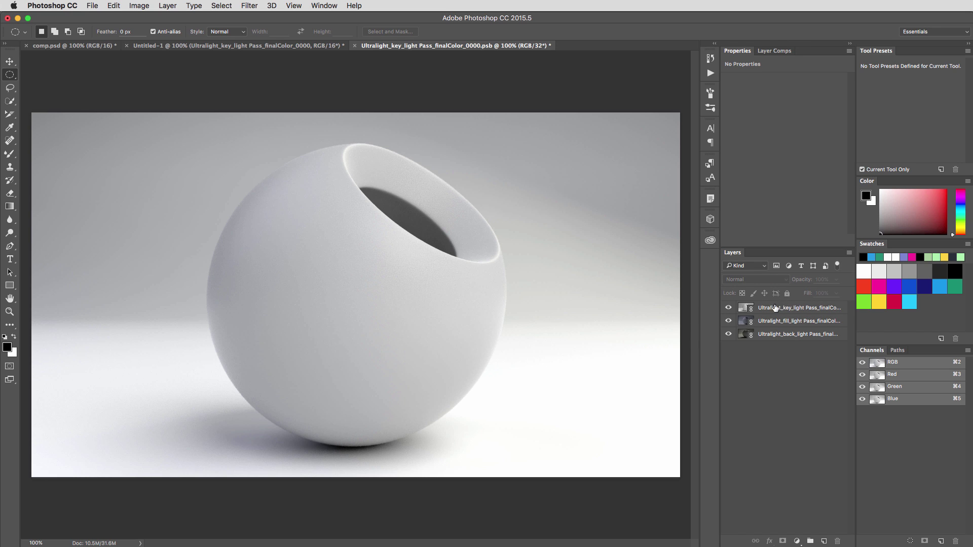
- Save and close the 32-bit .psb contents, then select the back_light alpha layer in Untitled-1
key("super+w")
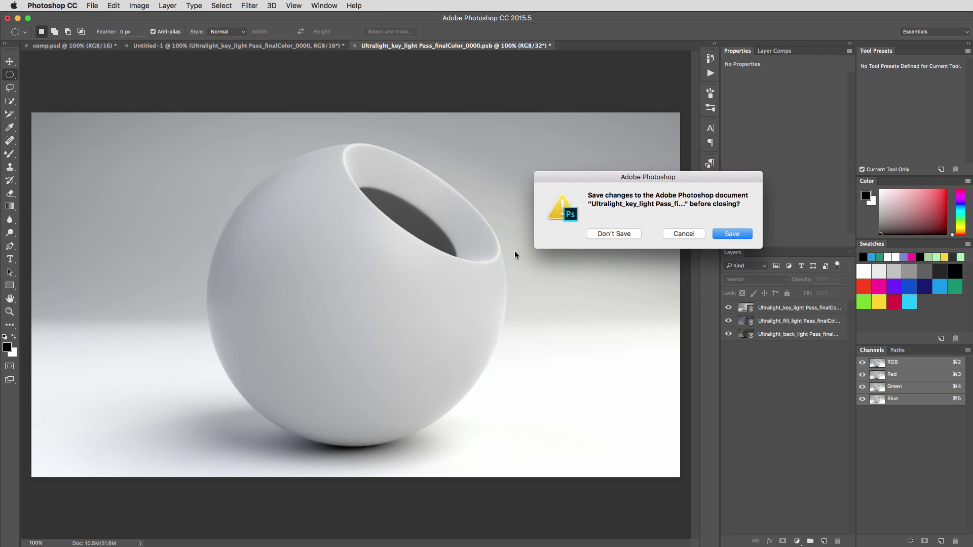
left_click(736, 235)
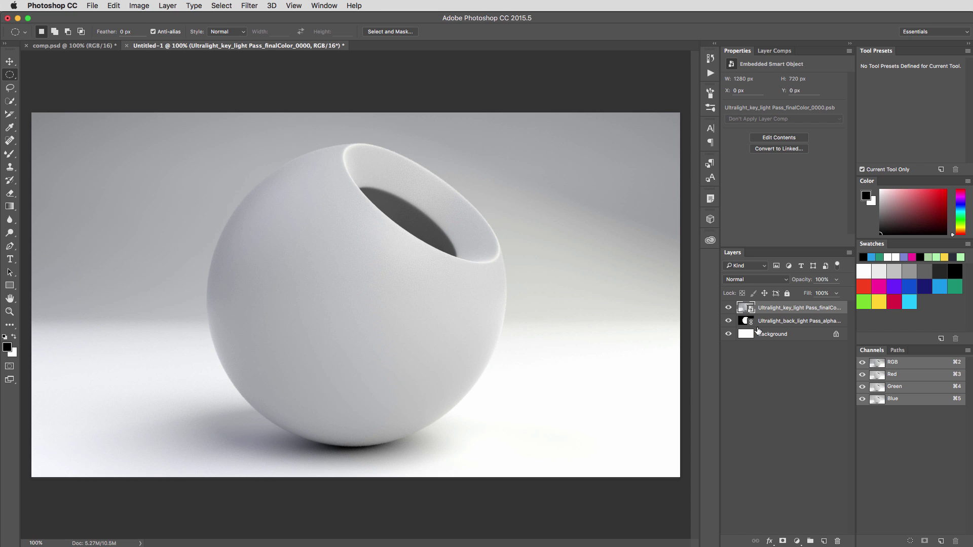
left_click(764, 323)
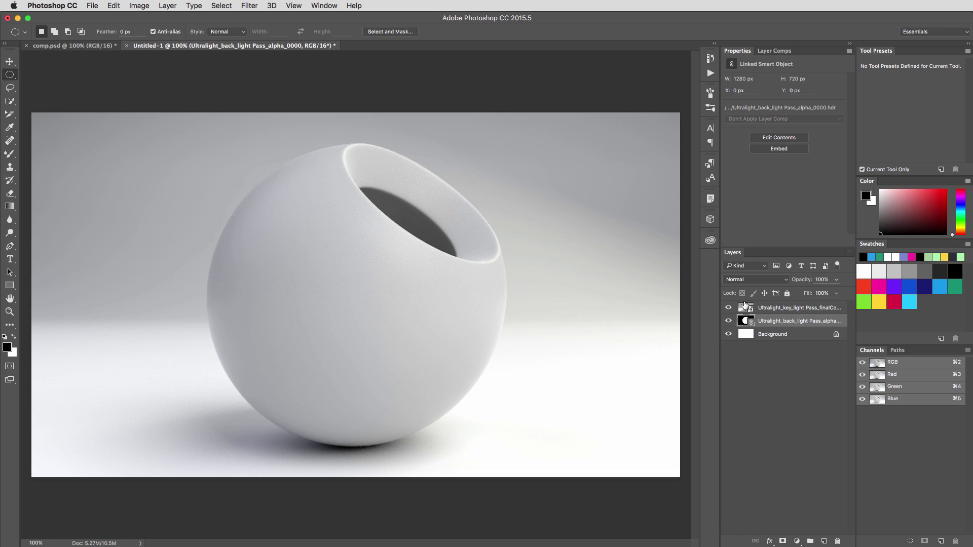
- Fill the Background layer with a light green foreground colour
left_click(769, 338)
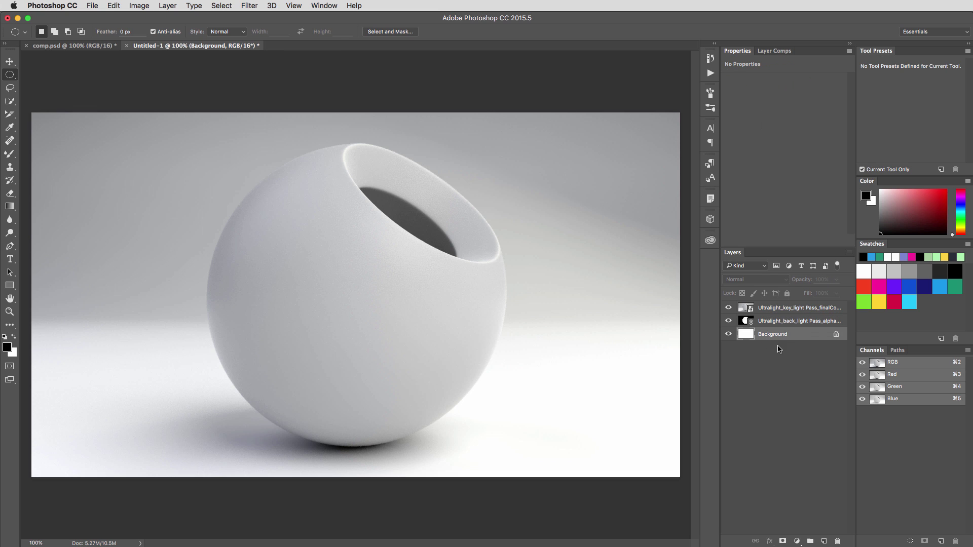
left_click(962, 221)
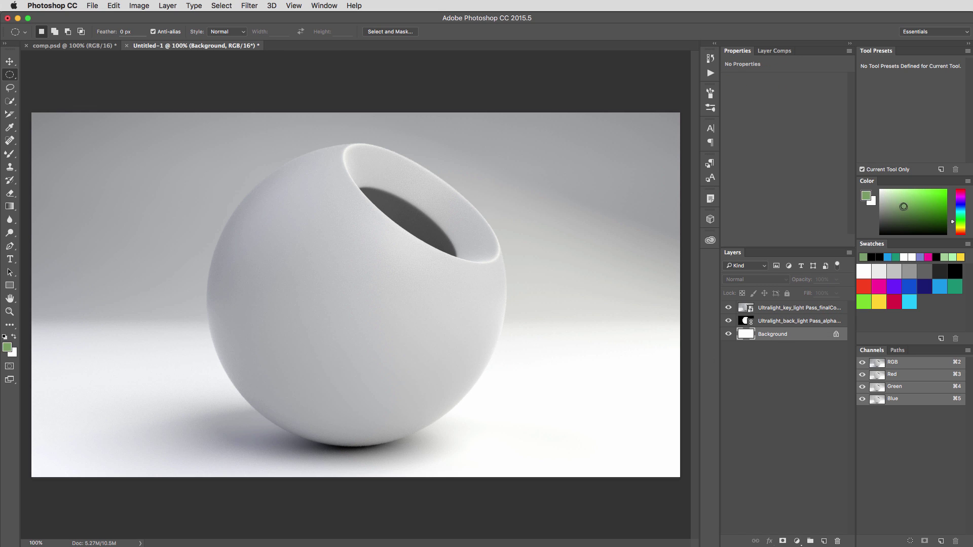
left_click_drag(905, 203, 914, 196)
key("alt+BackSpace")
left_click(728, 308)
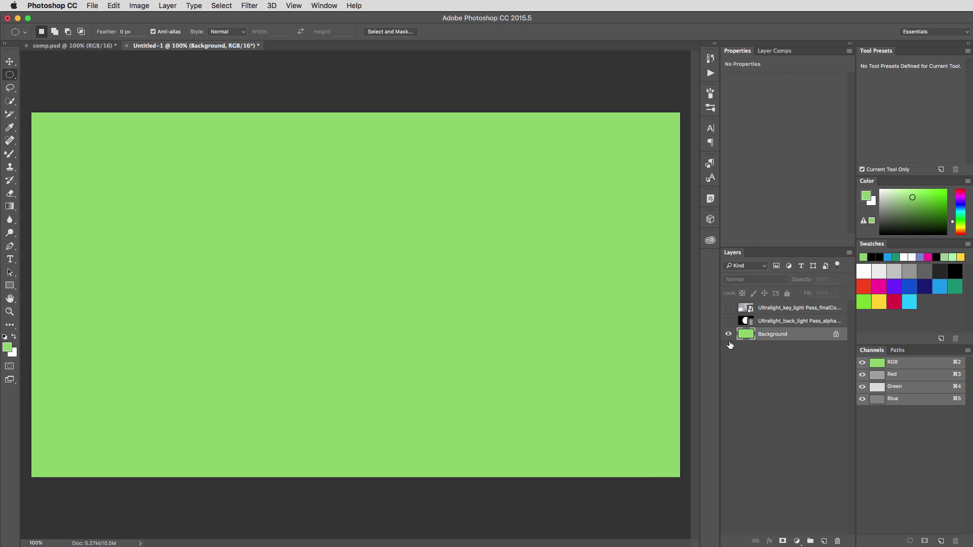
left_click(728, 307)
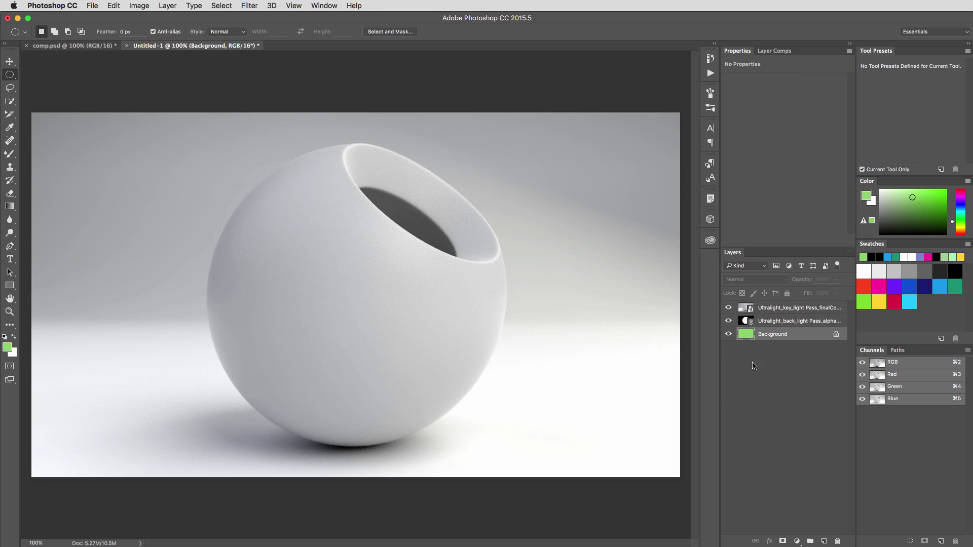
- Duplicate the back_light alpha layer above key_light, leaving only the key_light render visible
left_click(774, 322)
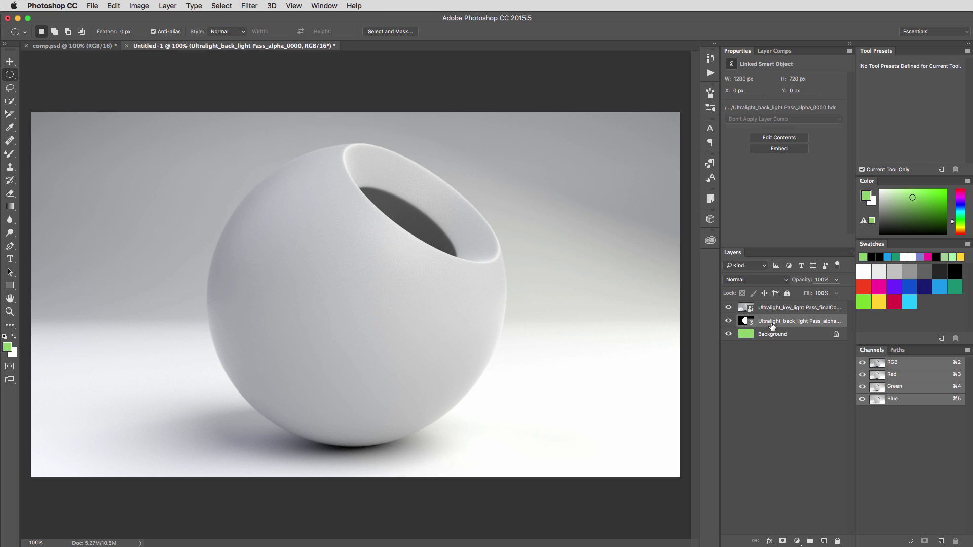
right_click(772, 324)
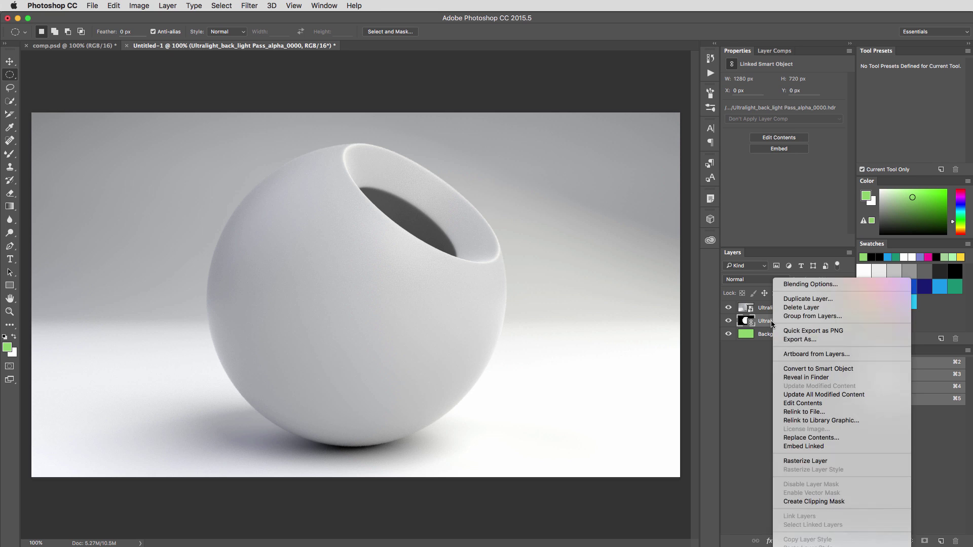
left_click(808, 299)
left_click(738, 328)
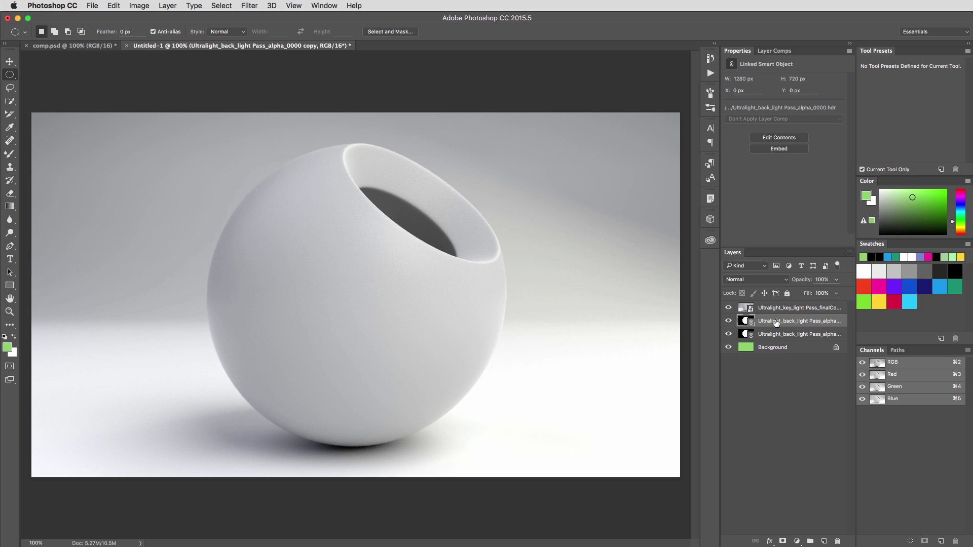
left_click_drag(775, 322, 771, 302)
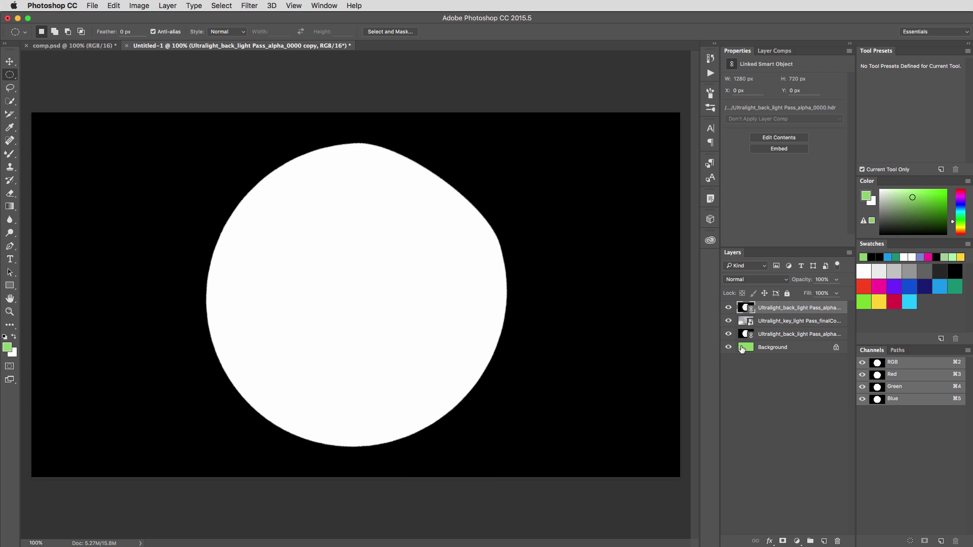
left_click(728, 333)
left_click(728, 347)
left_click(728, 307)
left_click(765, 323)
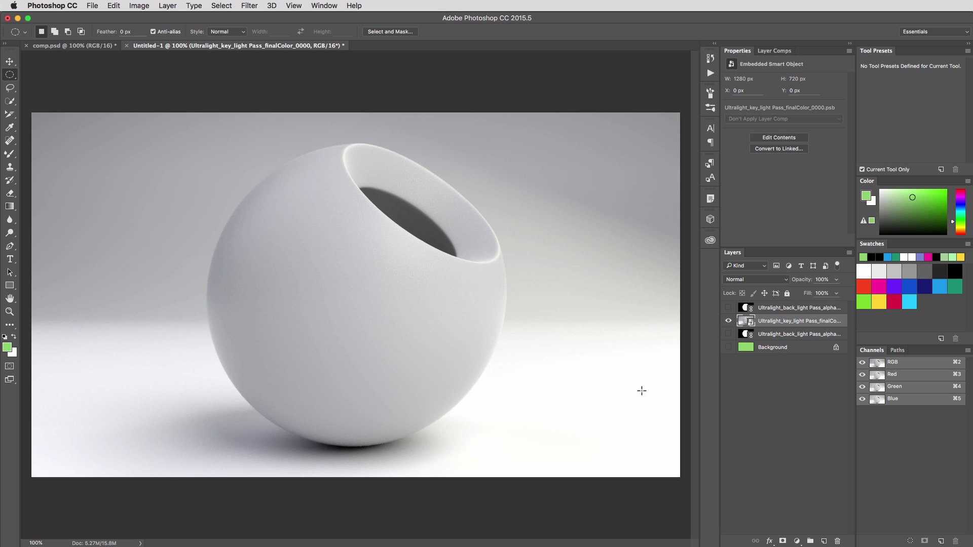
- Make the top alpha copy visible and set its blend mode to Darken
left_click(770, 308)
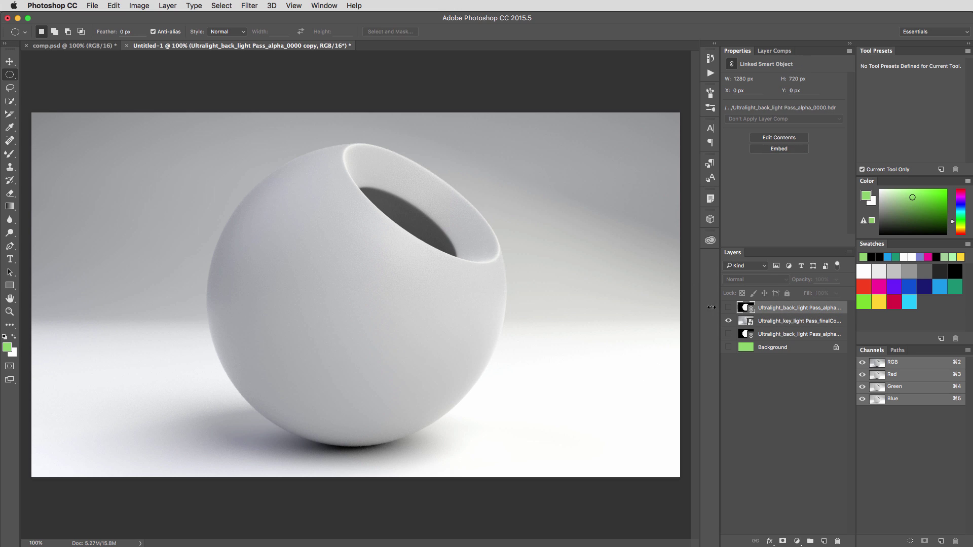
left_click(728, 308)
left_click(763, 280)
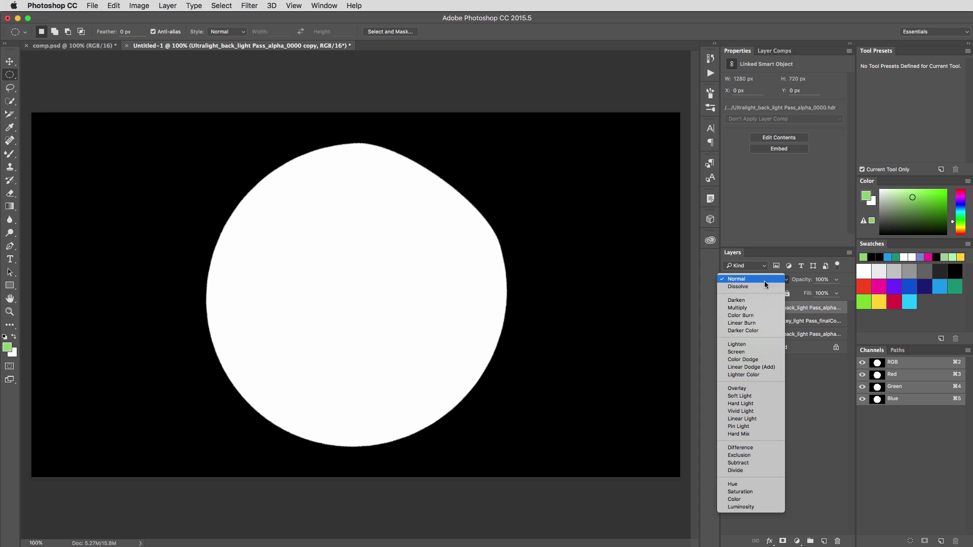
left_click(762, 299)
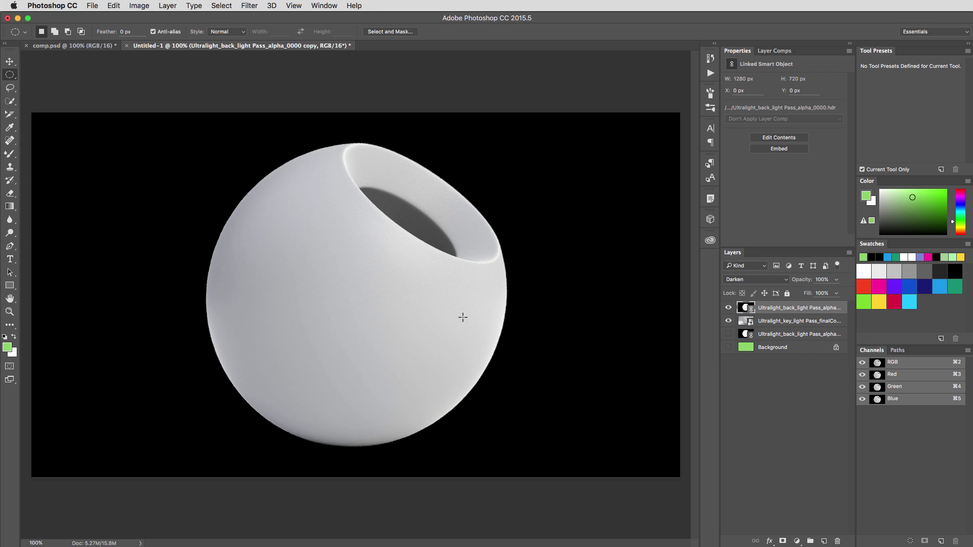
- Group the alpha copy with key_light as Group 1, blended with Linear Dodge (Add)
left_click(777, 322, "shift")
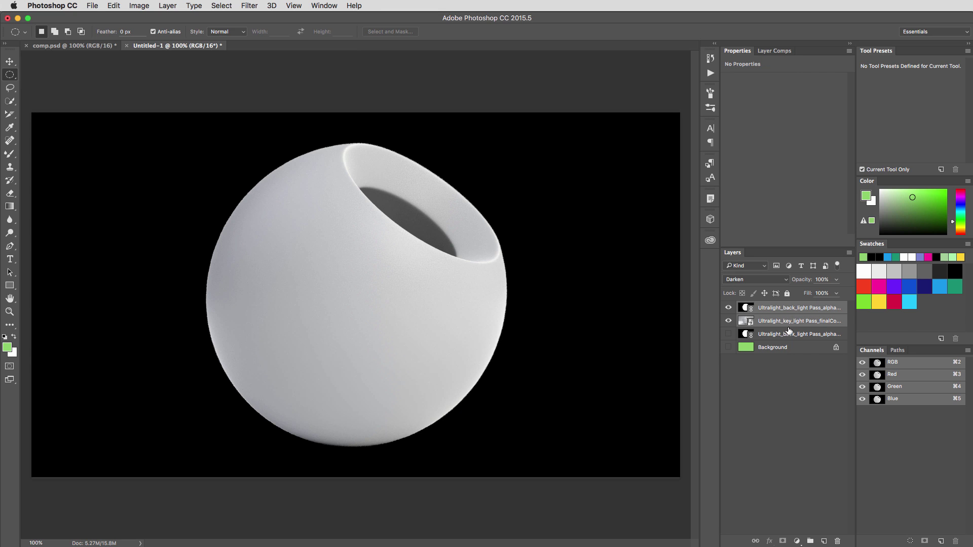
key("super+g")
left_click(739, 307)
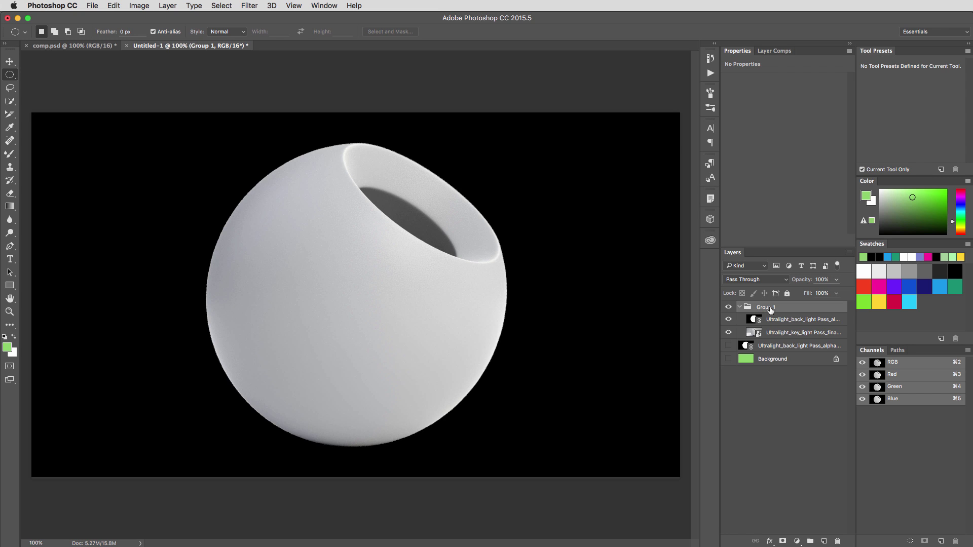
left_click(767, 280)
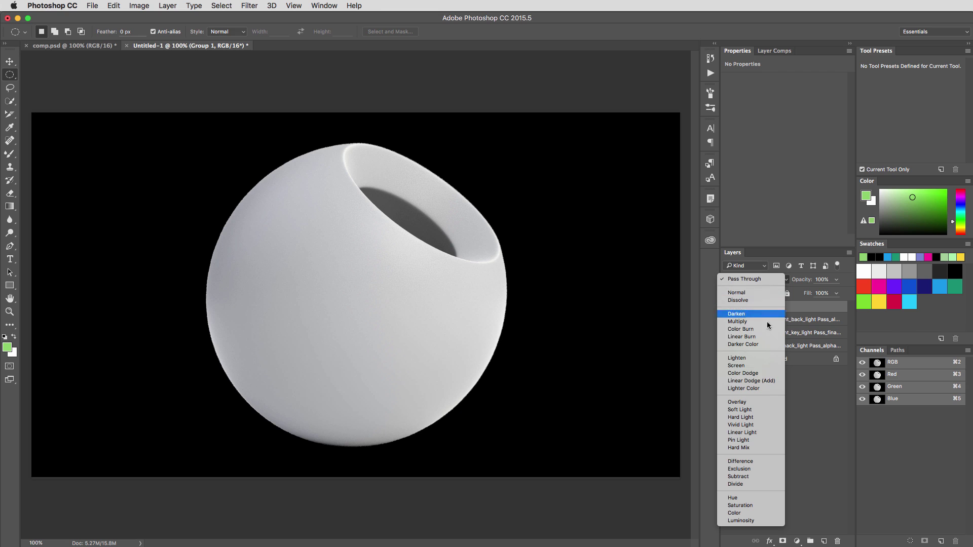
left_click(773, 380)
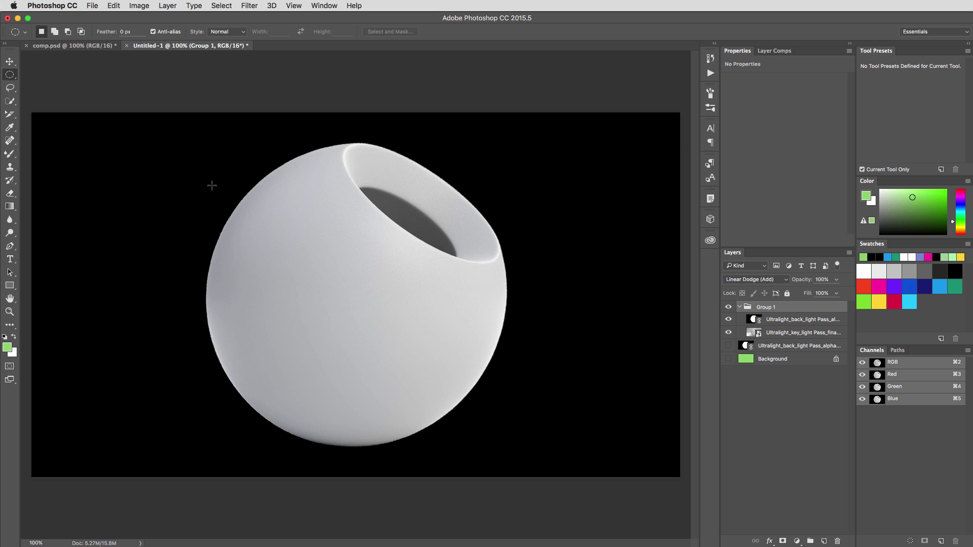
- Turn the green Background back on, then select Background and the key_light render layer
left_click(728, 359)
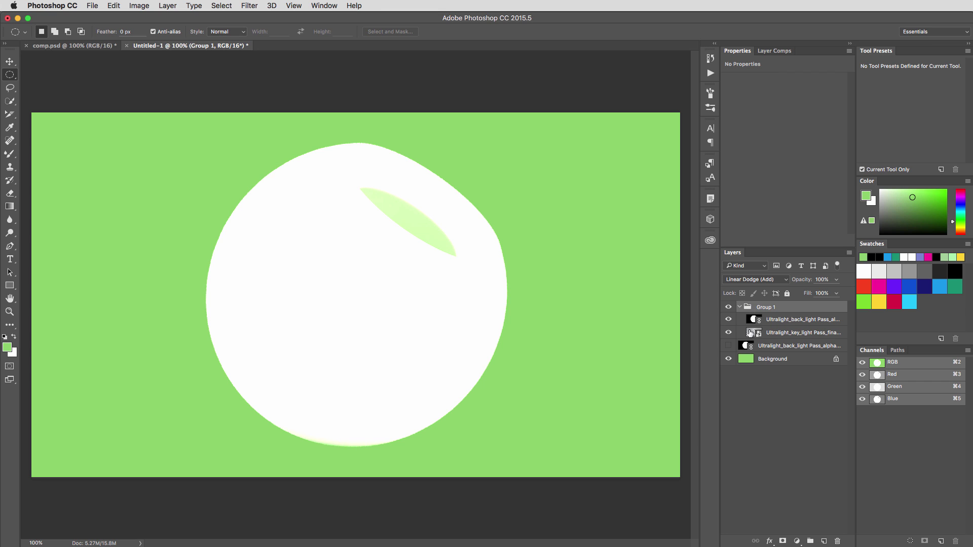
left_click(761, 361)
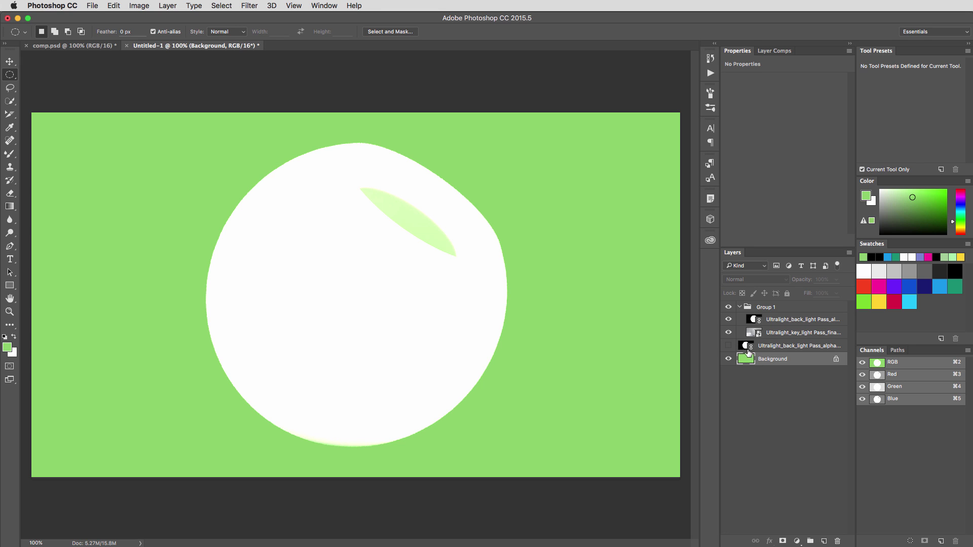
left_click(770, 332)
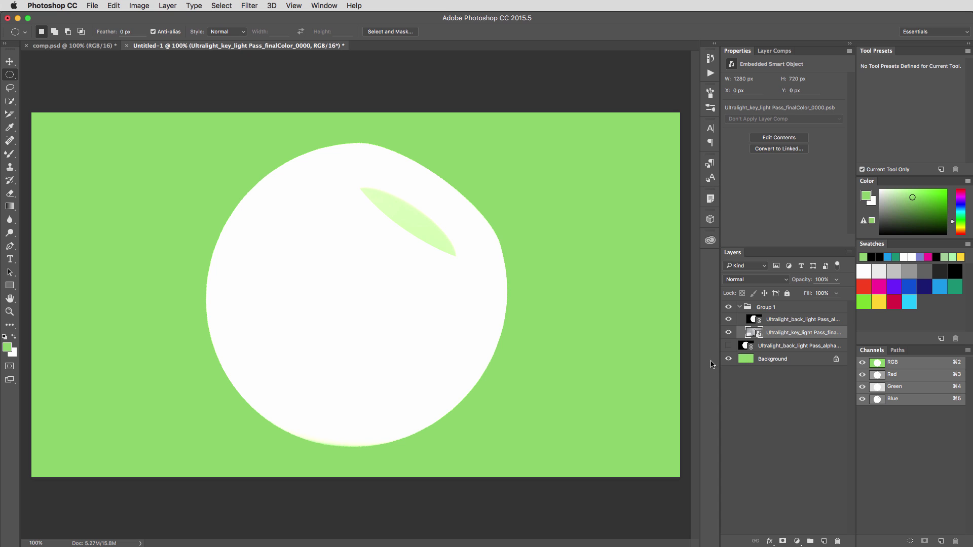
- Show the original back_light alpha layer and keep its blend mode on Subtract
left_click(768, 347)
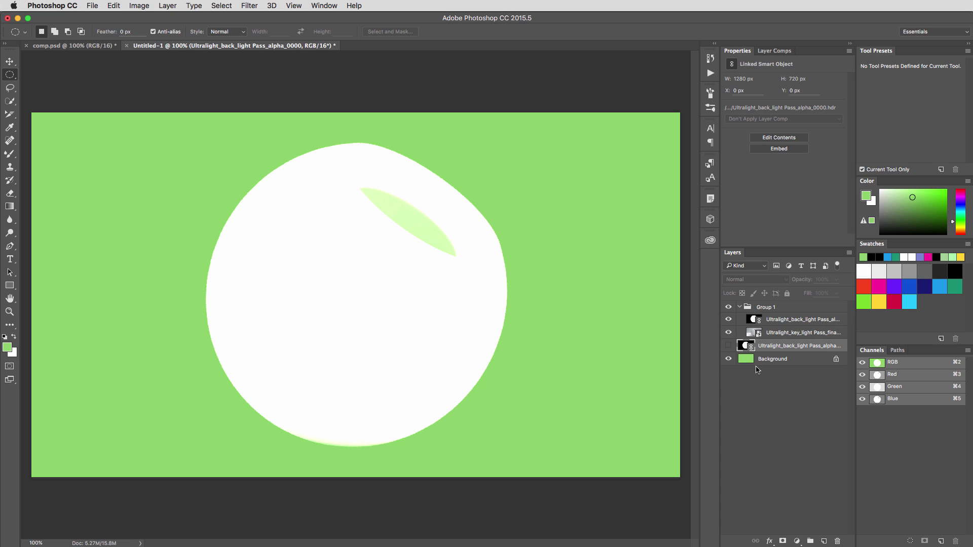
left_click(728, 347)
left_click(753, 279)
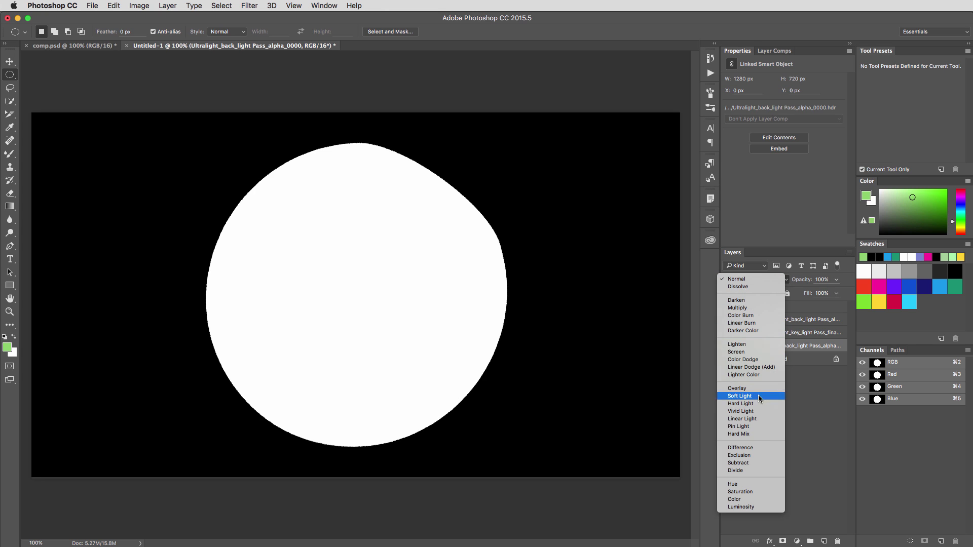
left_click(749, 462)
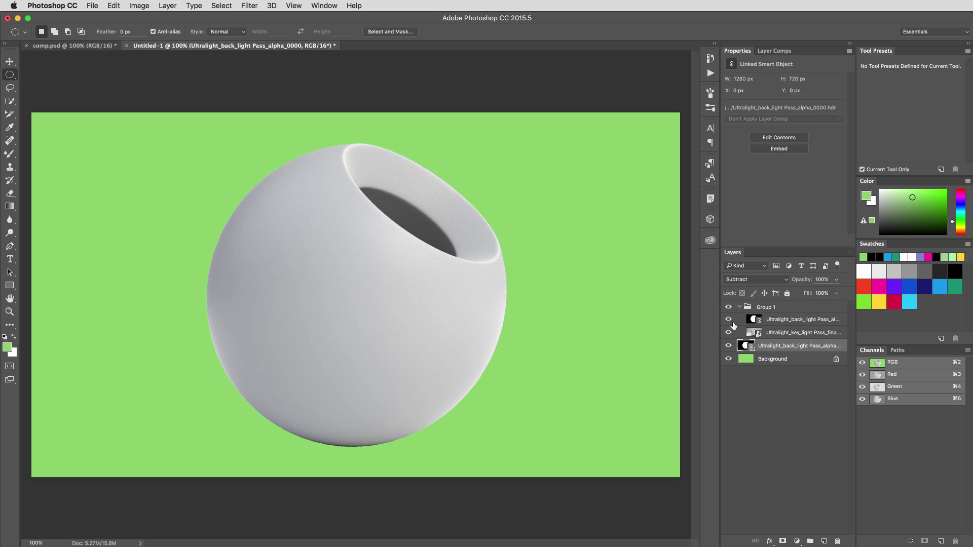
left_click(758, 279)
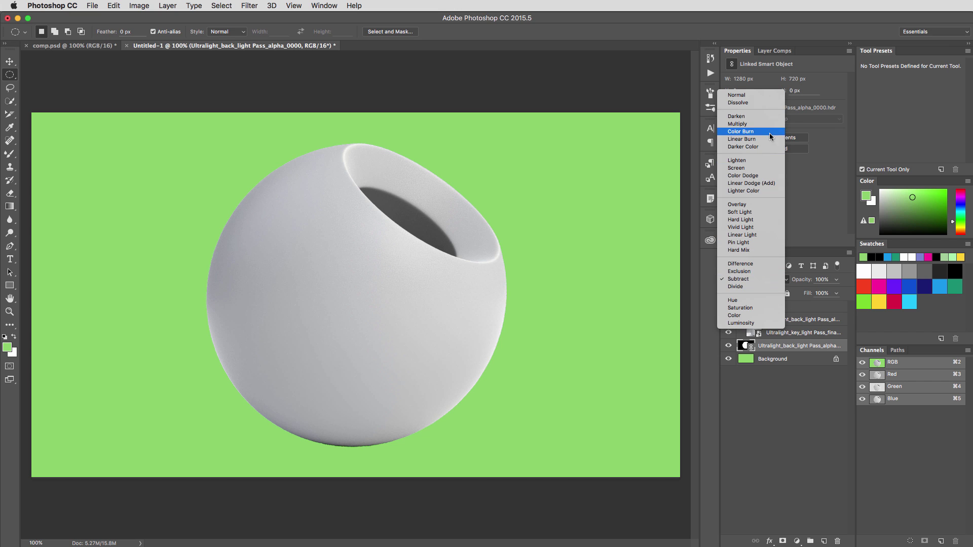
left_click(801, 416)
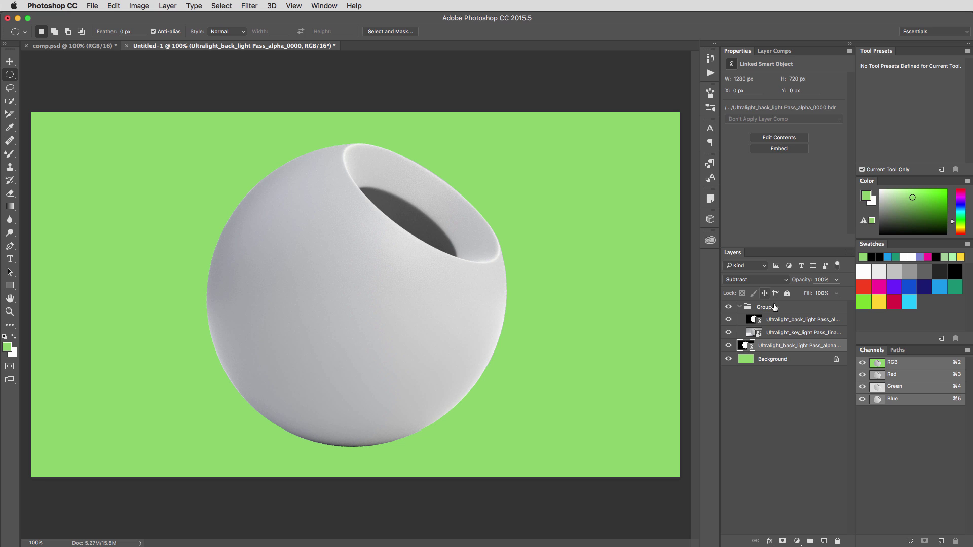
- Duplicate key_light, move the copy just above Background, and try a lower opacity
left_click(781, 337)
right_click(781, 342)
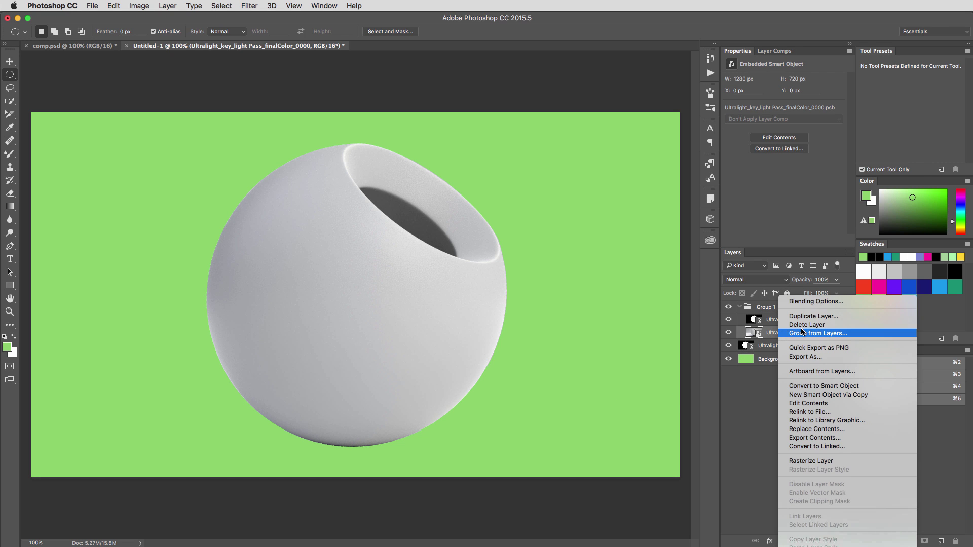
left_click(813, 317)
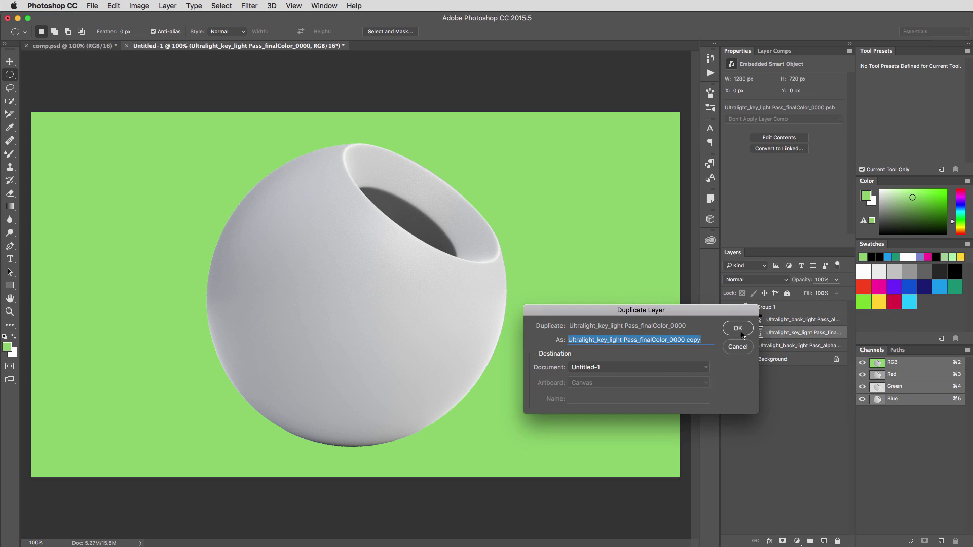
left_click(744, 333)
left_click_drag(781, 335, 776, 372)
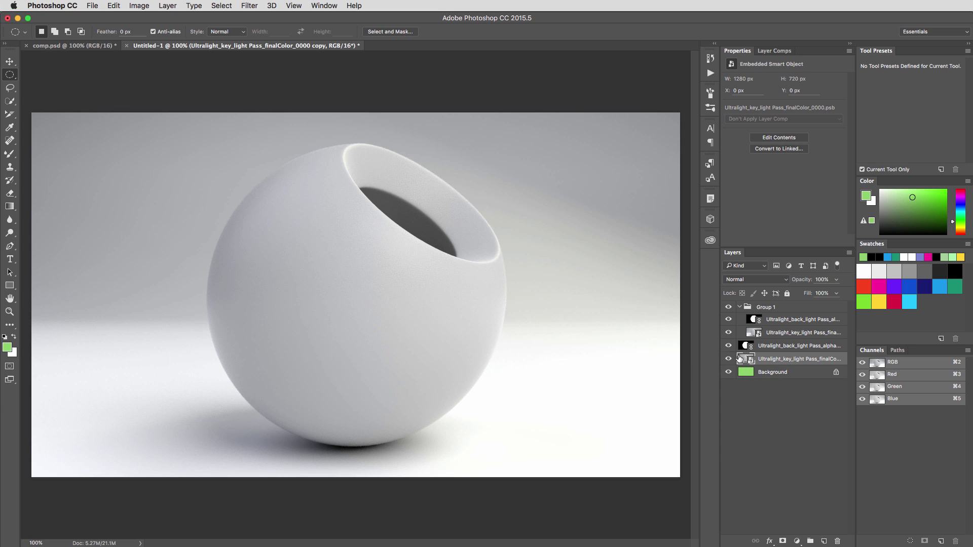
left_click_drag(836, 281, 841, 319)
left_click(791, 365)
- Set the key_light copy to Multiply and draw an elliptical selection over the floor beneath the sphere
left_click(767, 279)
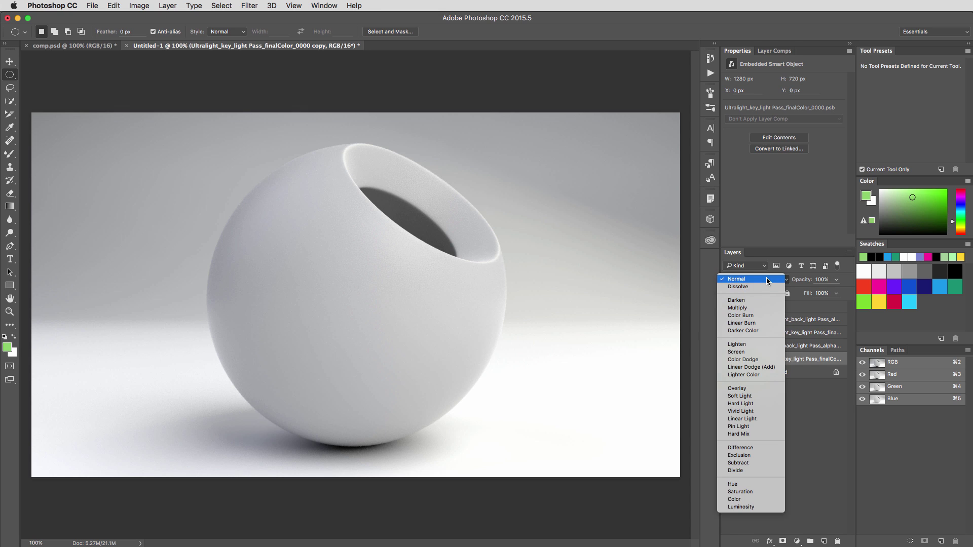
left_click(759, 308)
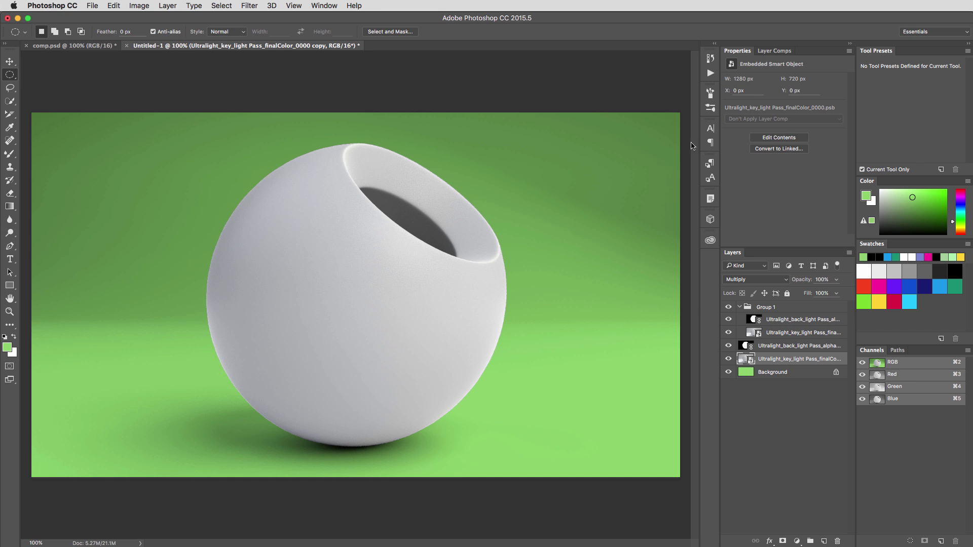
left_click(13, 78)
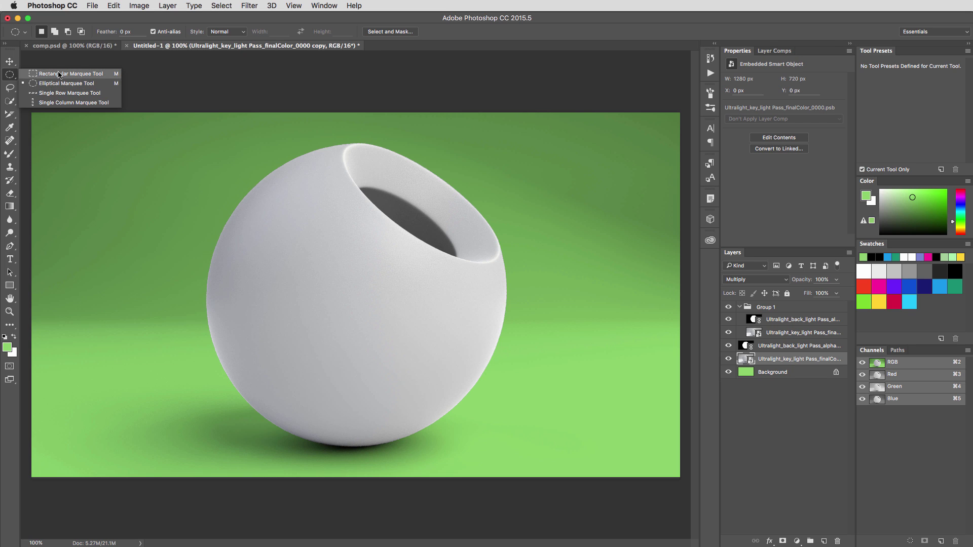
left_click(70, 85)
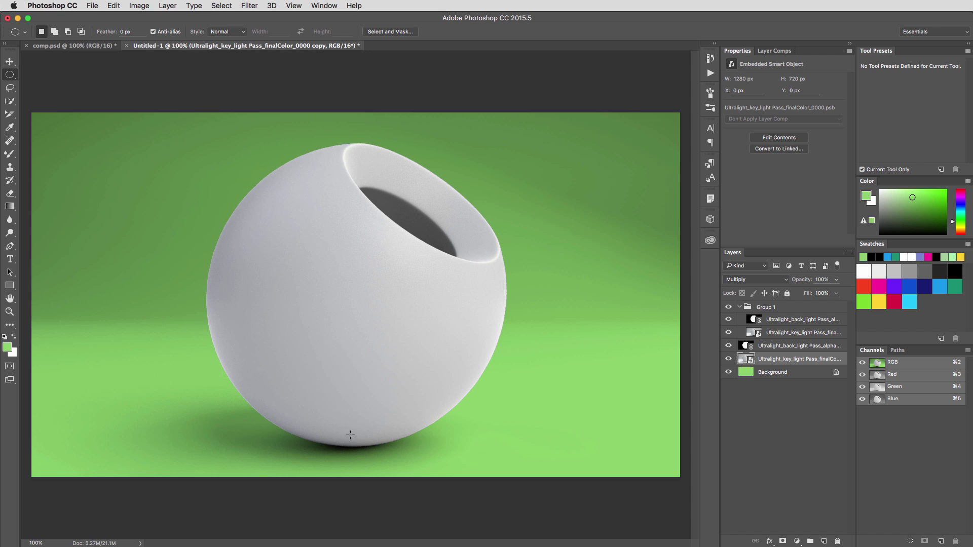
left_click_drag(351, 435, 665, 524)
- Mask the key_light copy to the ellipse and give the mask a 61.9 px Gaussian Blur
left_click(783, 541)
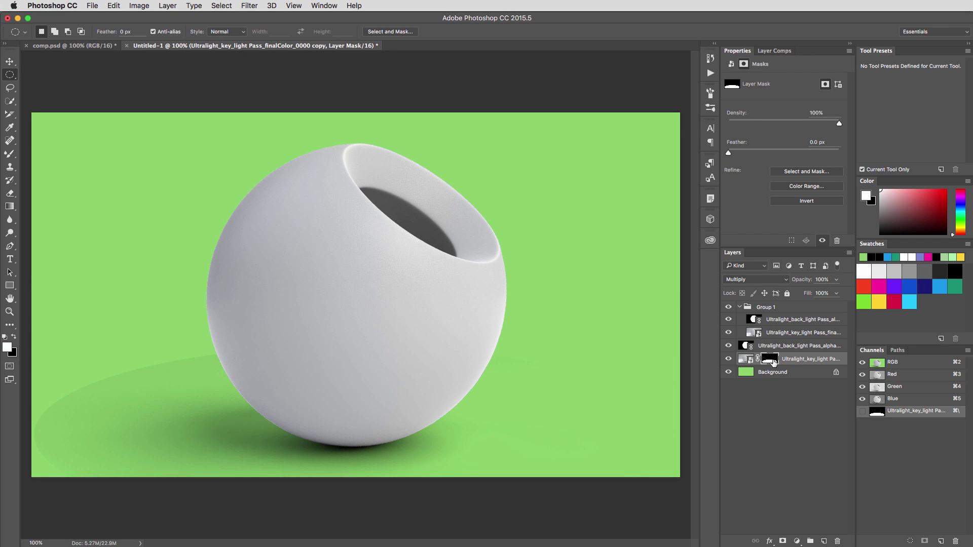
left_click(223, 6)
mouse_move(249, 6)
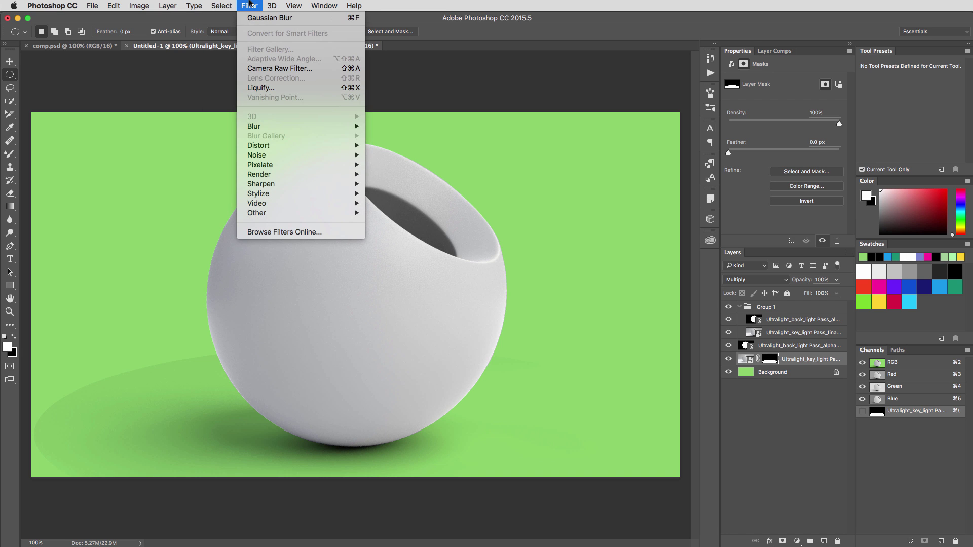
mouse_move(284, 126)
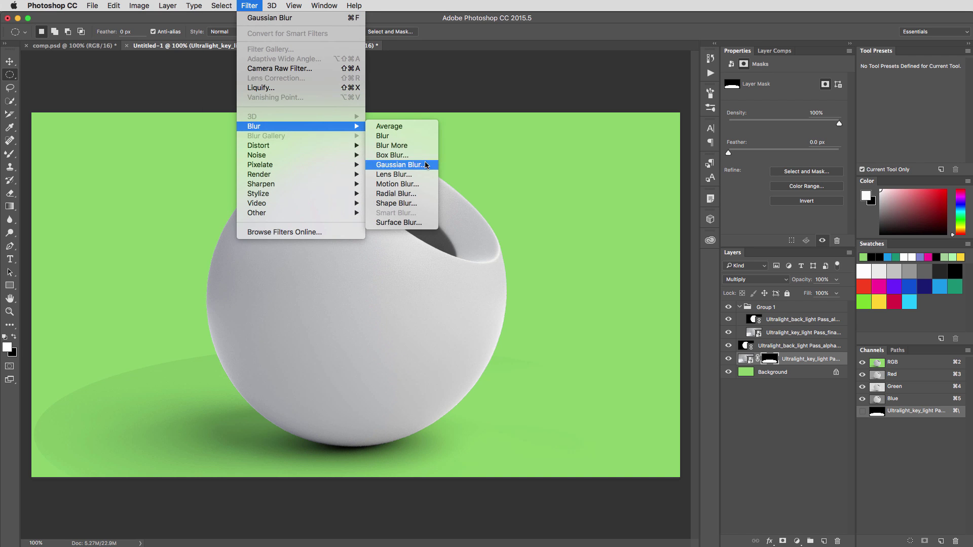
left_click(401, 165)
mouse_move(632, 428)
left_mouse_down()
mouse_move(621, 432)
mouse_move(632, 432)
left_mouse_up()
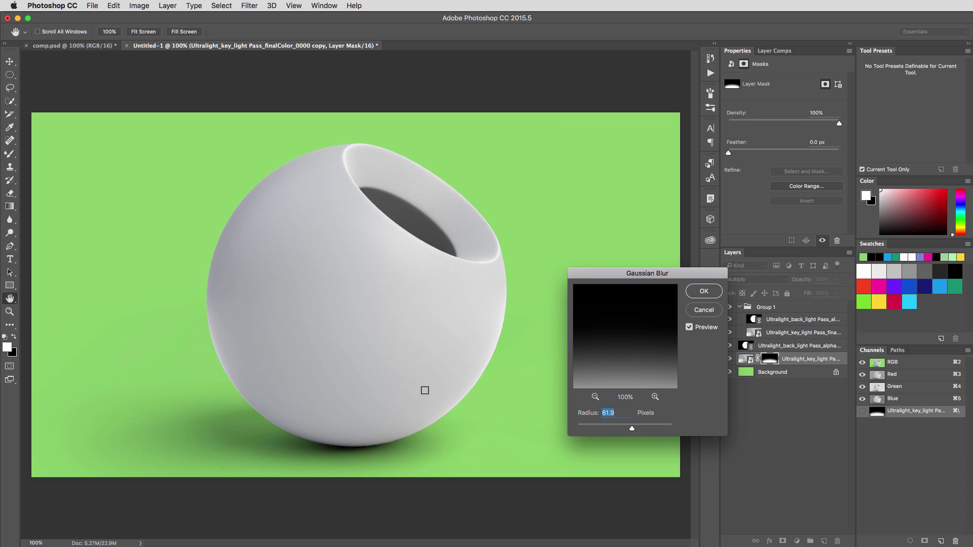
left_click(704, 292)
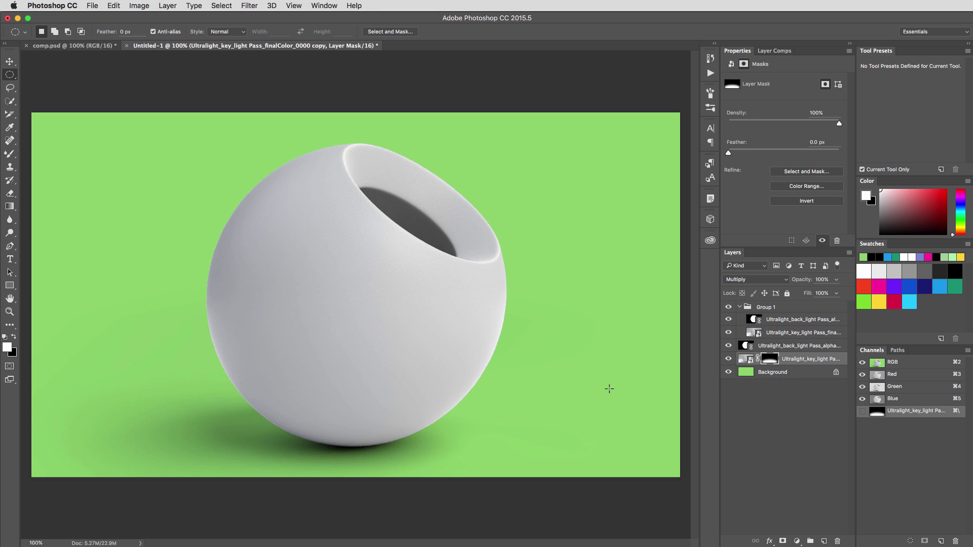
- Fill the Background with white and slightly lower the key_light copy's opacity
left_click(786, 375)
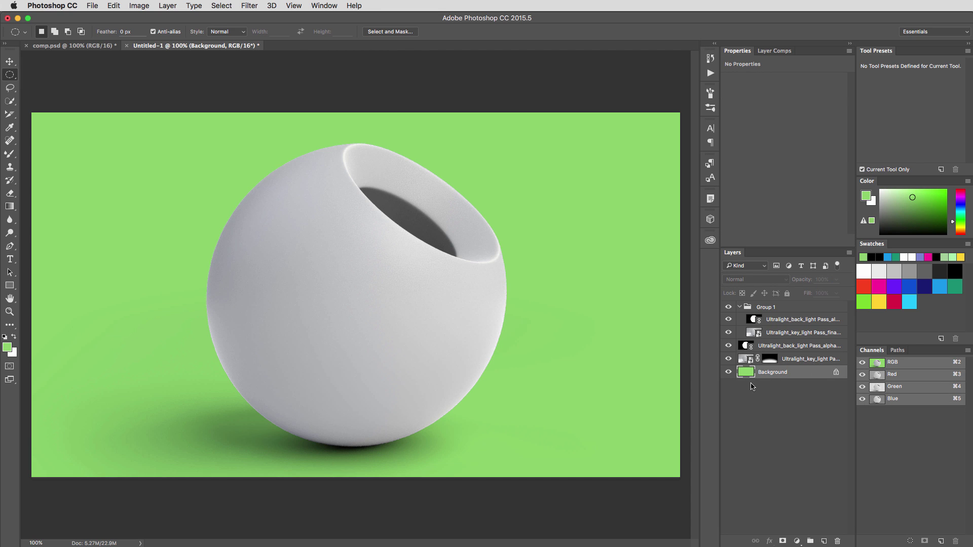
key("super+BackSpace")
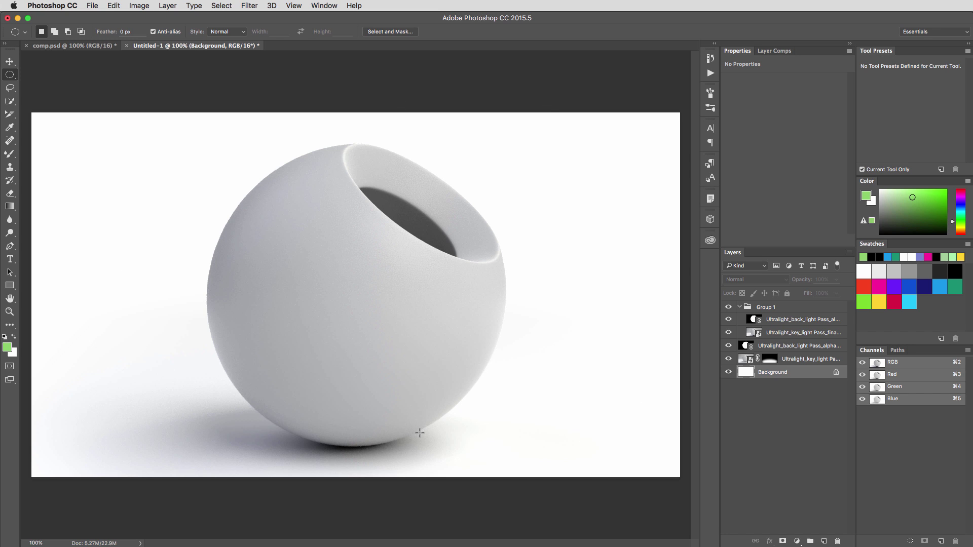
left_click(801, 359)
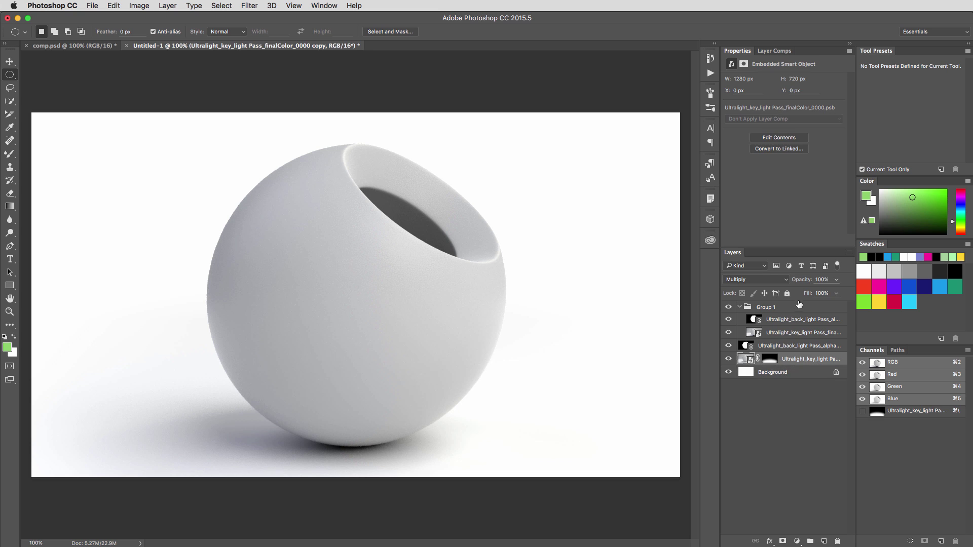
left_click(837, 279)
left_click_drag(835, 294, 827, 297)
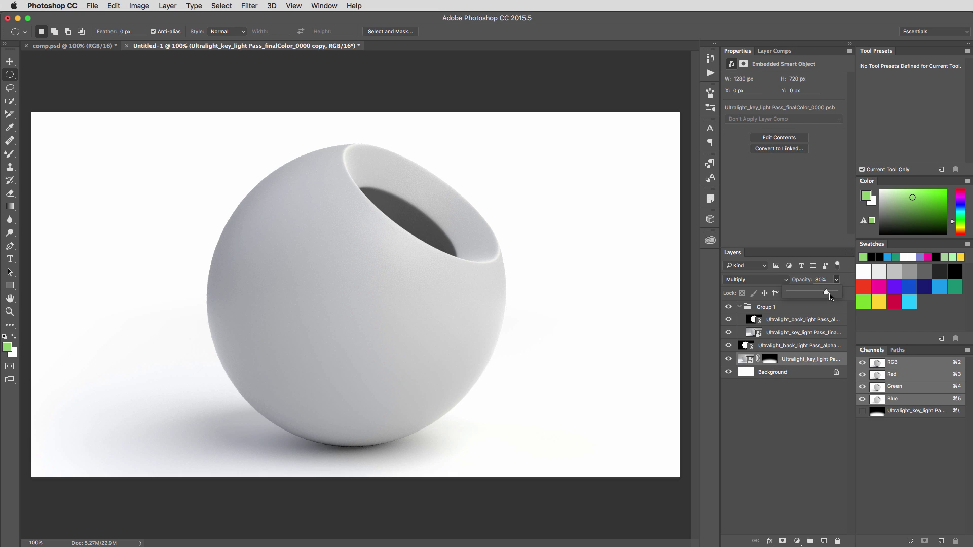
left_click(786, 464)
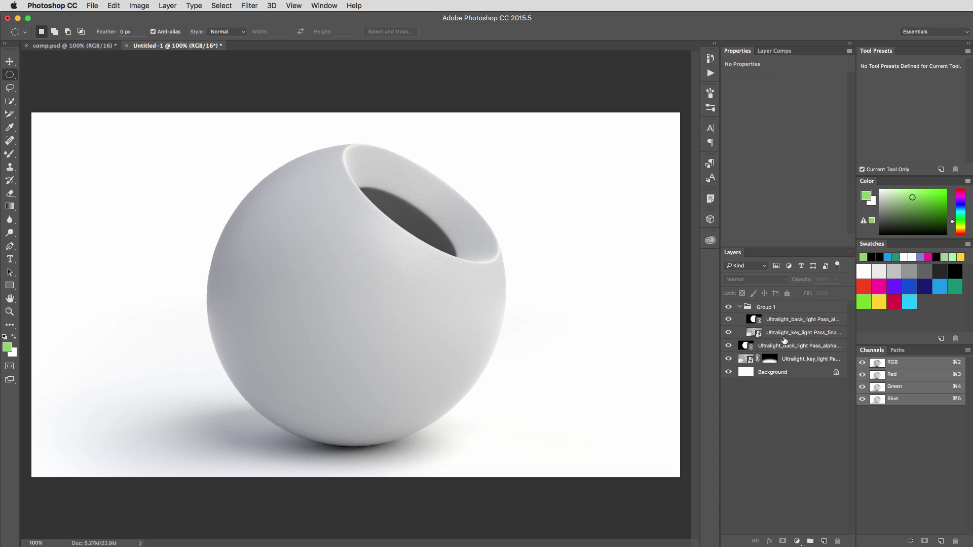
- Switch to Modo, close the render window, and remove the old Ultralight passes
key("super+Tab")
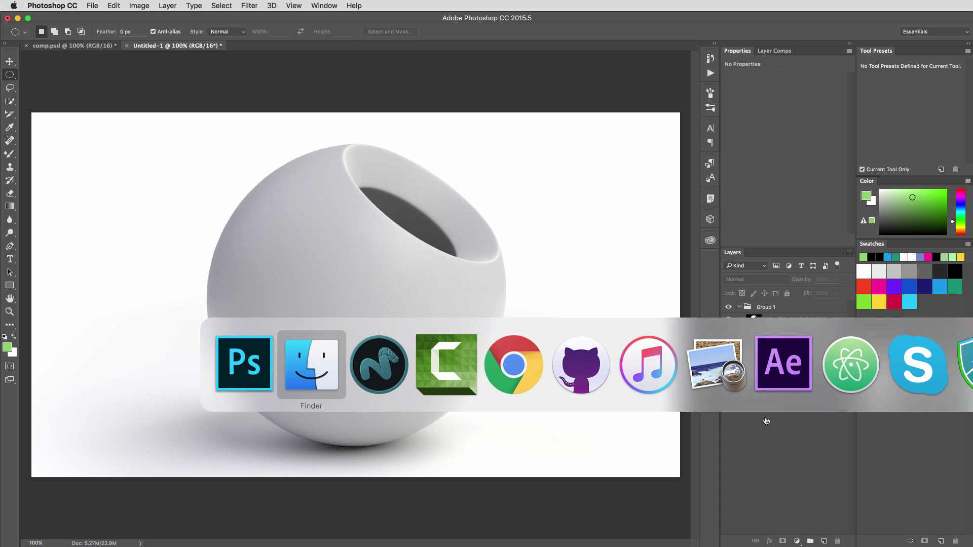
key("super+Tab")
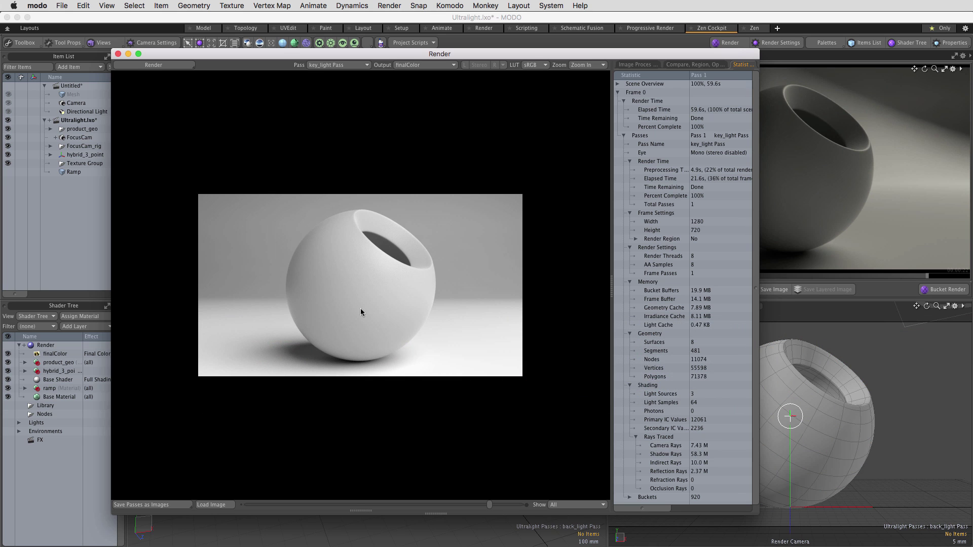
key("super+w")
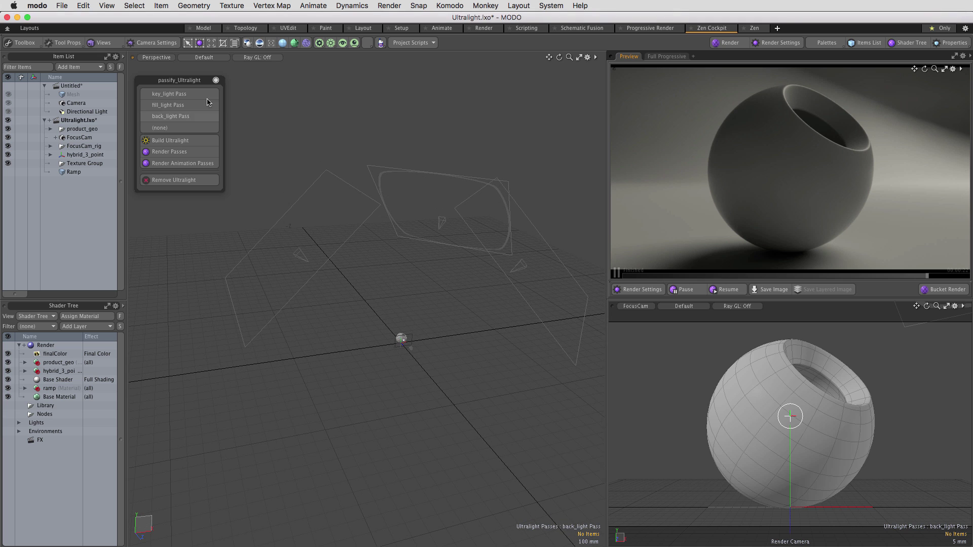
left_click(173, 180)
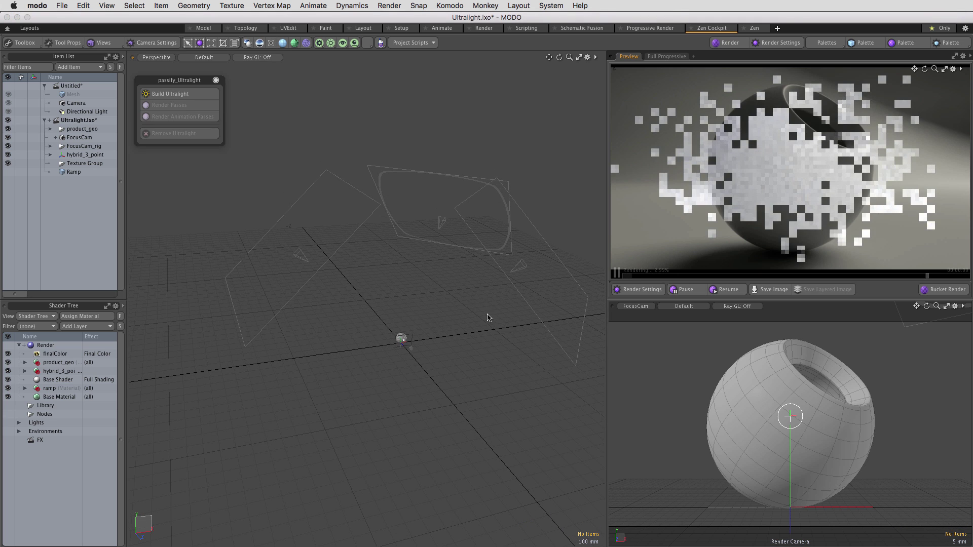
left_click_drag(486, 317, 462, 358)
- Set the Base Material's roughness to 10%
left_click(785, 163)
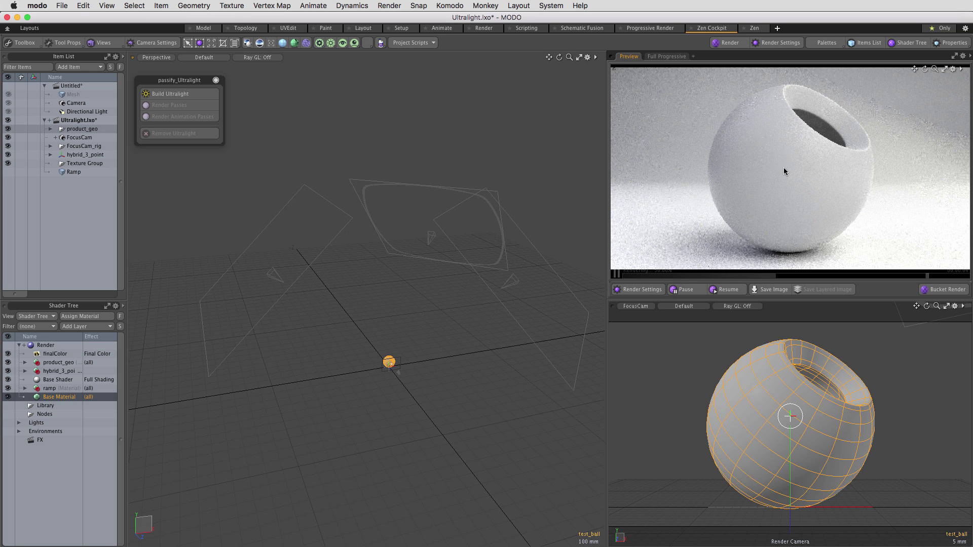
left_click(74, 397)
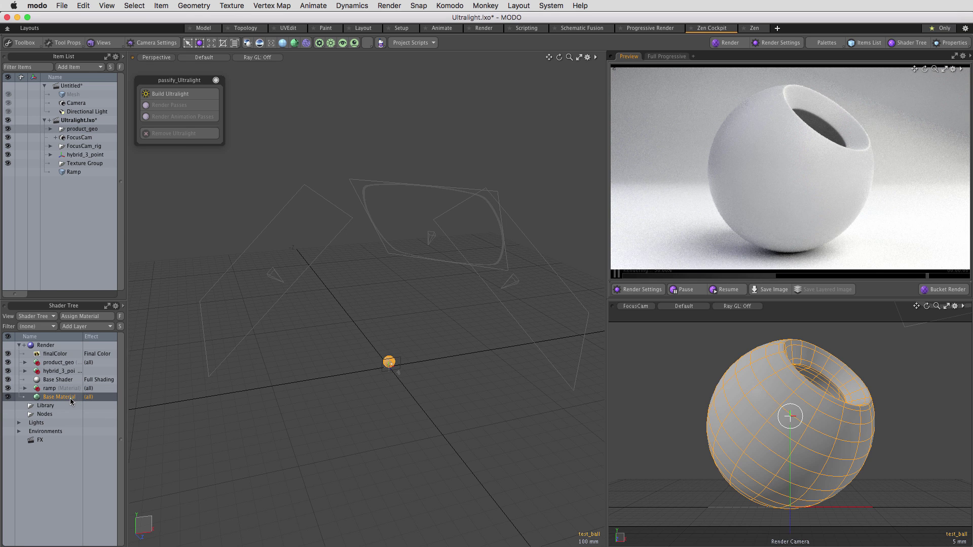
key("F3")
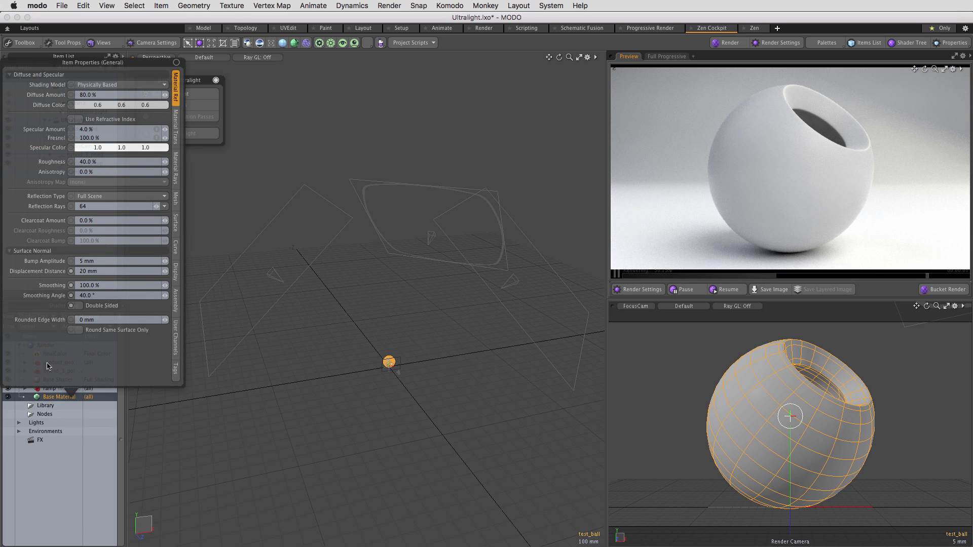
left_click(108, 163)
type("10")
key("Return")
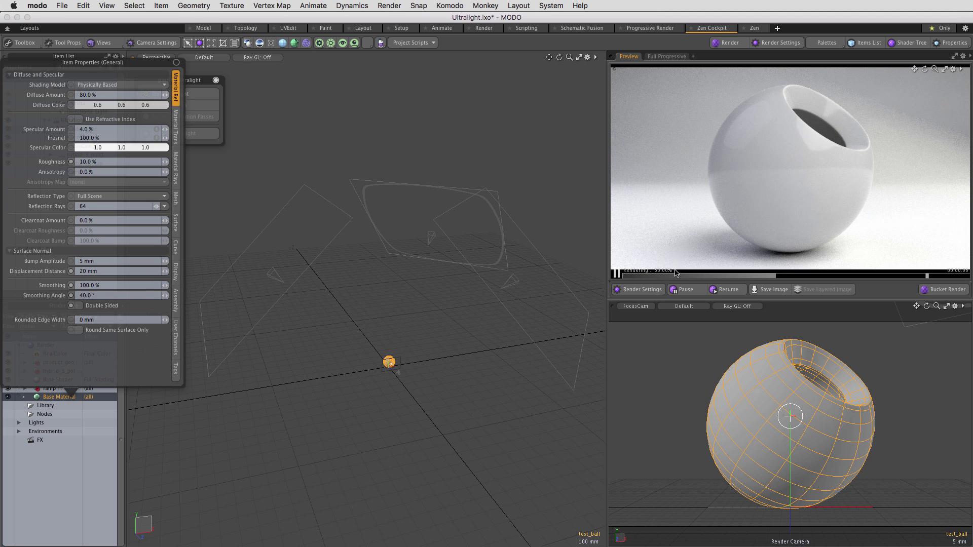
- Give key_light 0% squareness and 6.0 W/srm2 intensity
left_click(525, 339)
key("u")
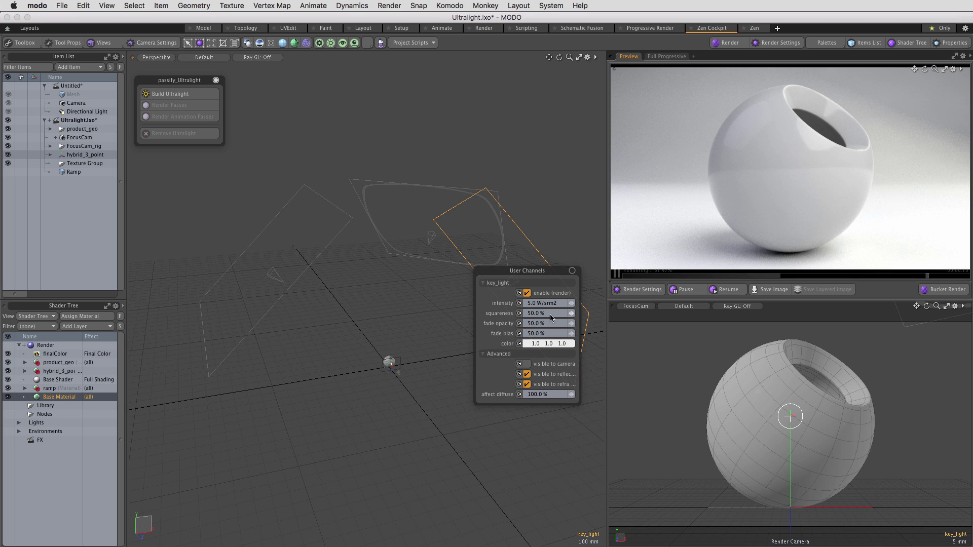
key("Tab")
type("0")
key("Return")
left_click(562, 304)
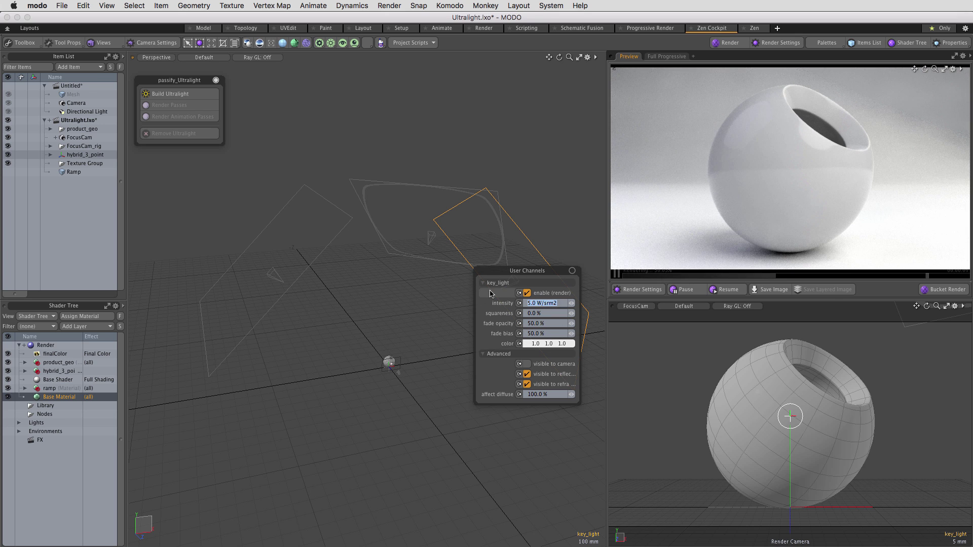
type("6")
key("Return")
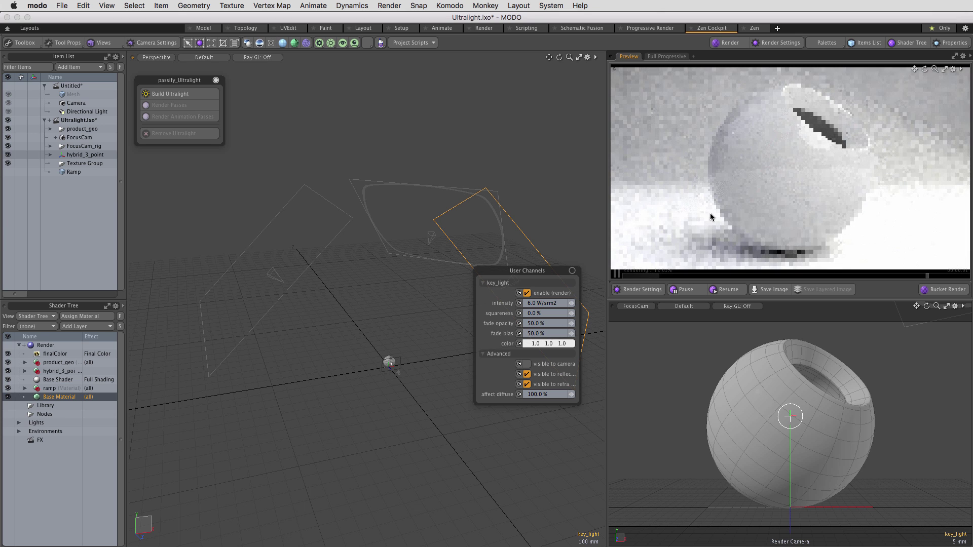
left_click(653, 186)
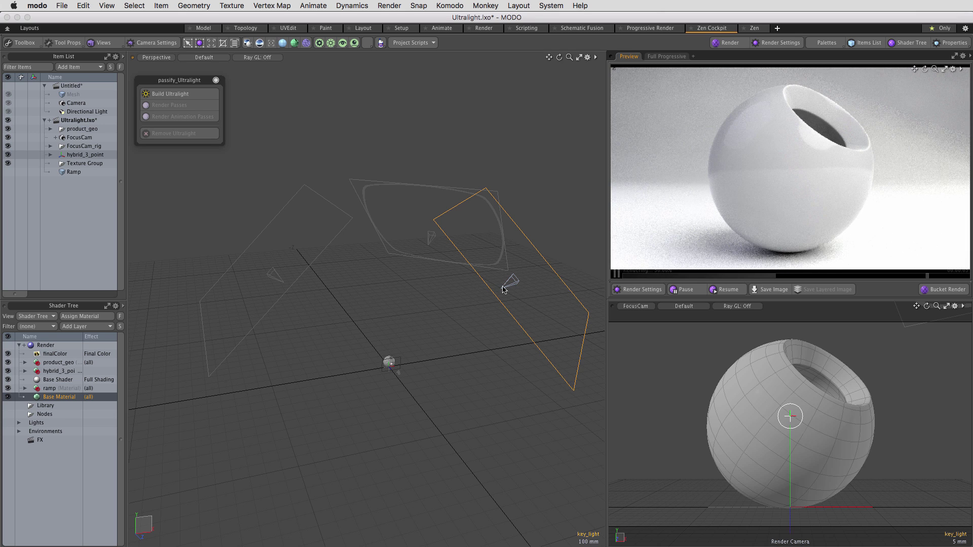
- Set fill_light's intensity to 2.5 W/srm2
left_click(305, 269)
key("u")
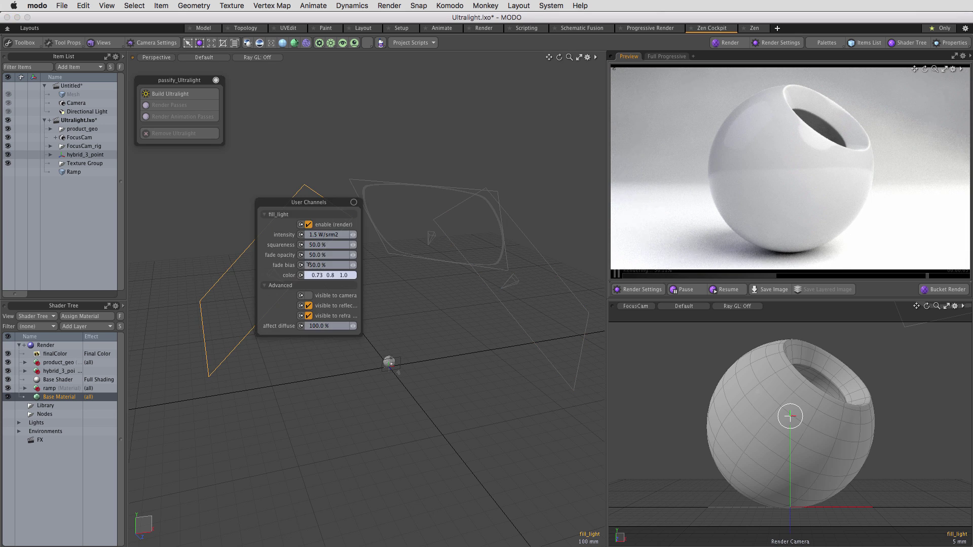
left_click(335, 236)
type("2.5")
key("Return")
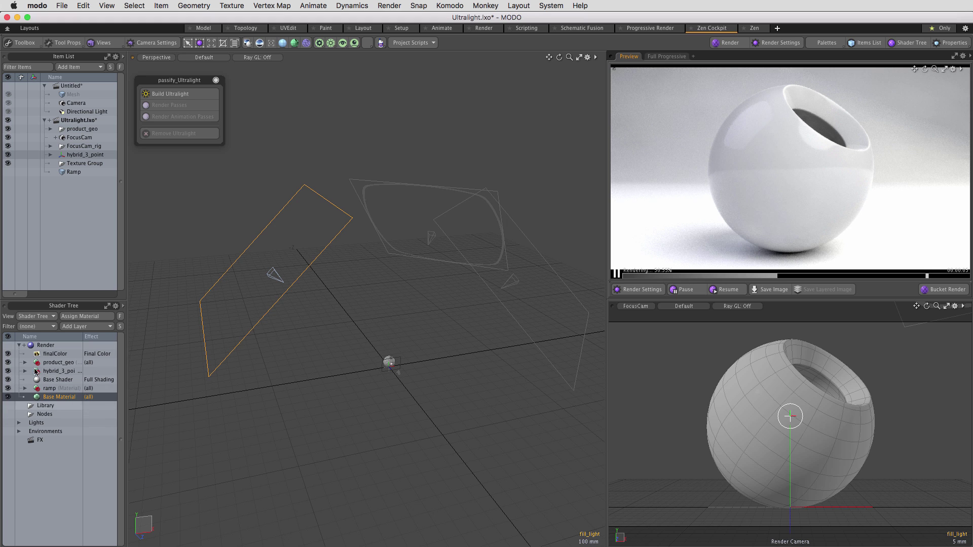
- Expand the Environments group and open the Environment's properties
left_click(19, 431)
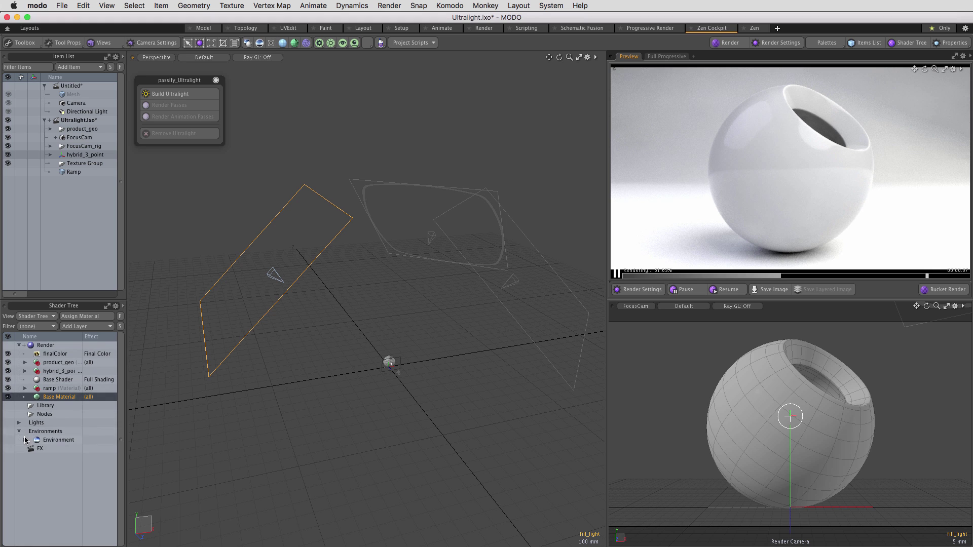
left_click(54, 440)
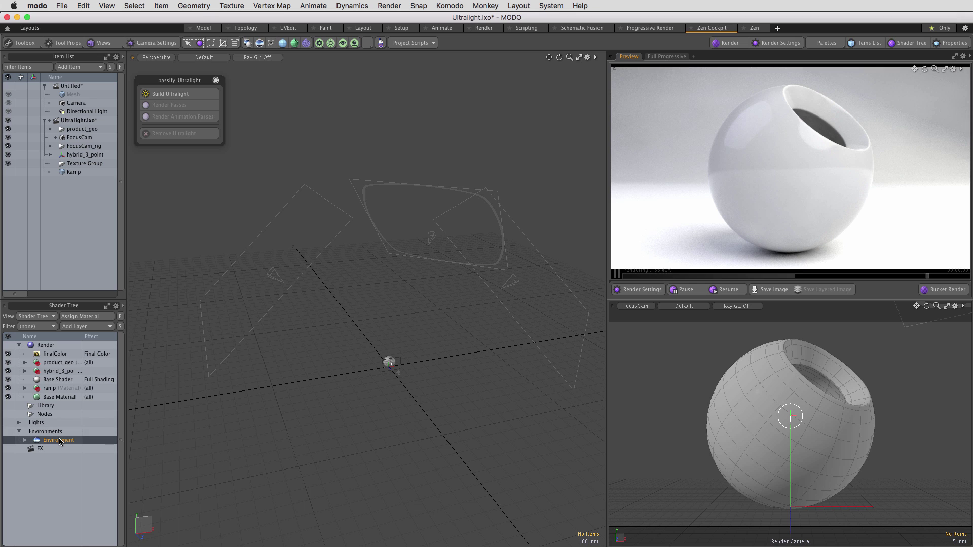
double_click(70, 441)
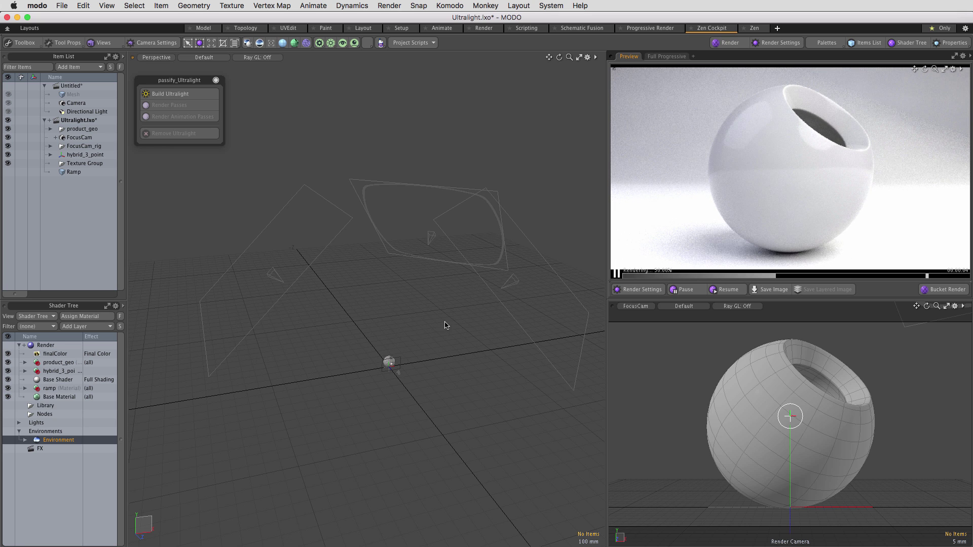
- Change key_light's intensity from 6.0 to 4.0 W/srm2
double_click(528, 334)
left_click(564, 303)
type("4")
key("Return")
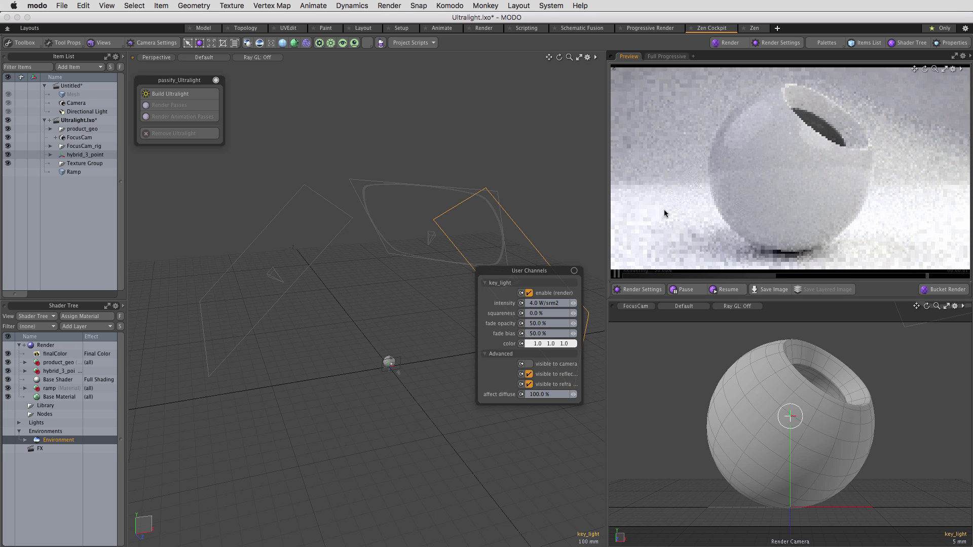
left_click(467, 424)
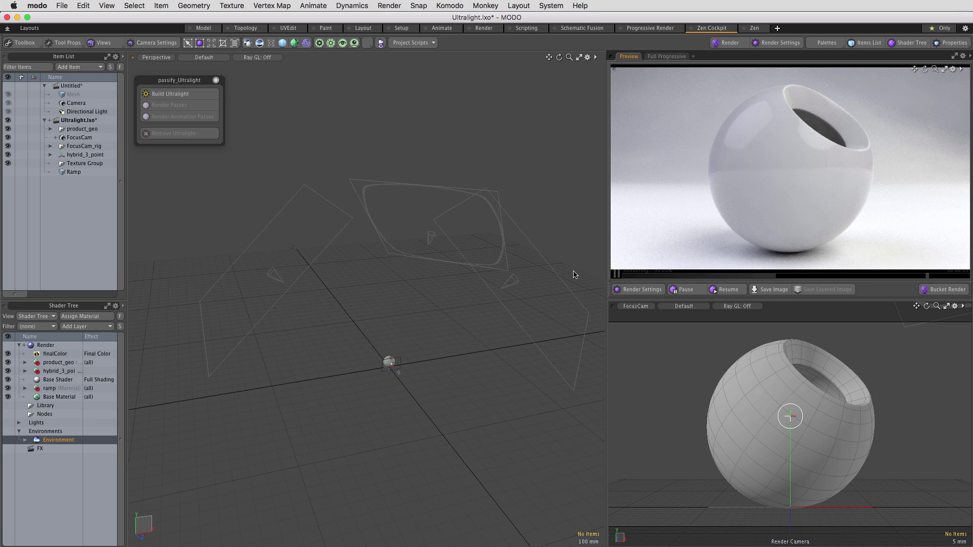
- Rebuild the Ultralight passes and render the environment, key, fill and back light passes
left_click(190, 95)
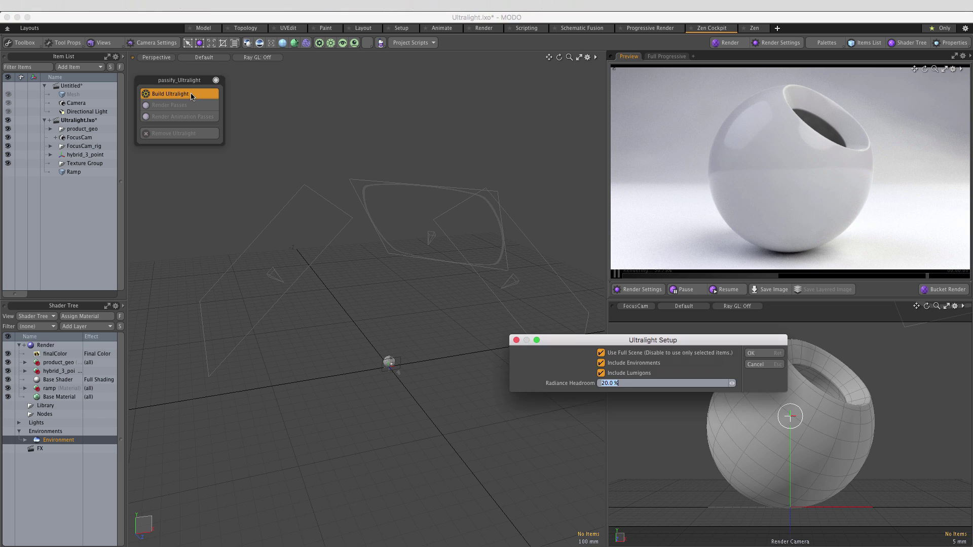
left_click(773, 353)
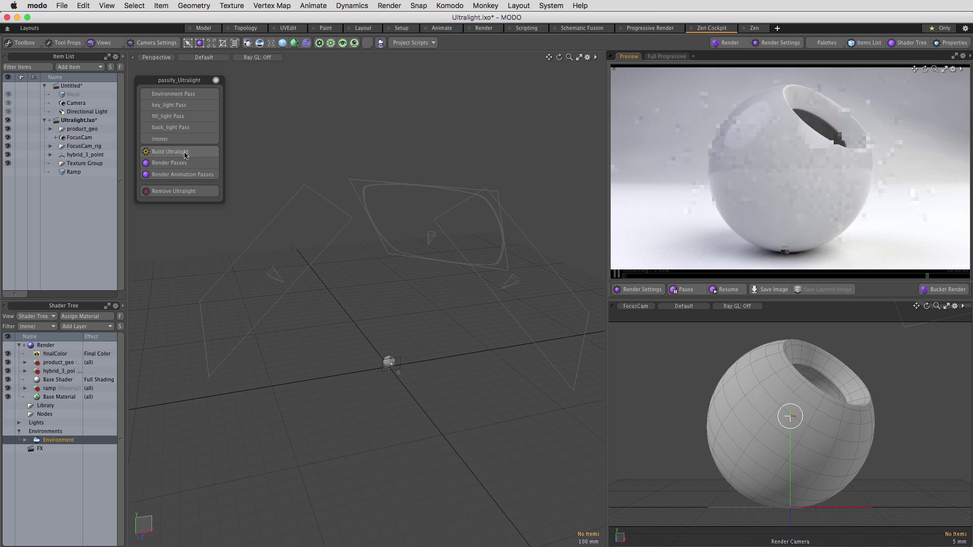
left_click(186, 163)
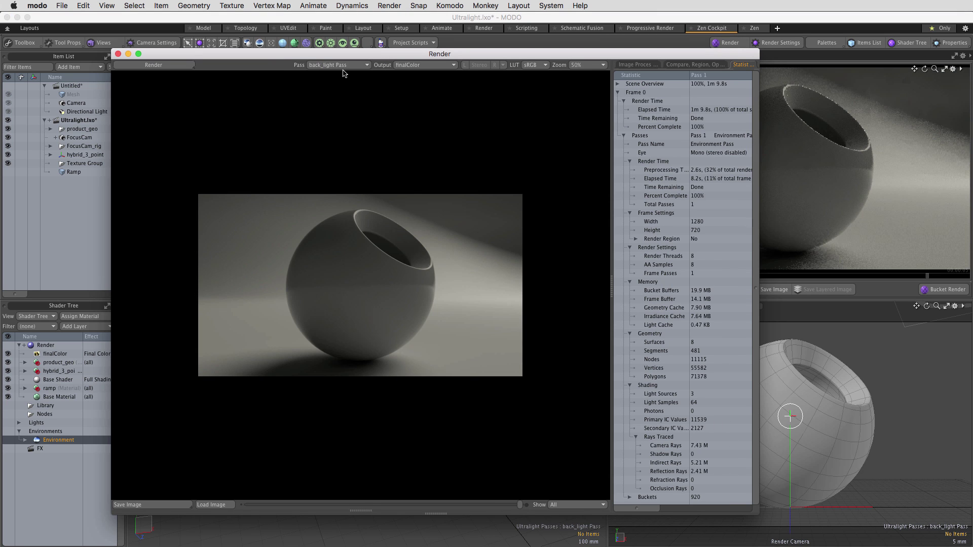
- Preview the Environment, key_light, fill_light and then back_light pass renders
left_click(343, 65)
left_click(350, 42)
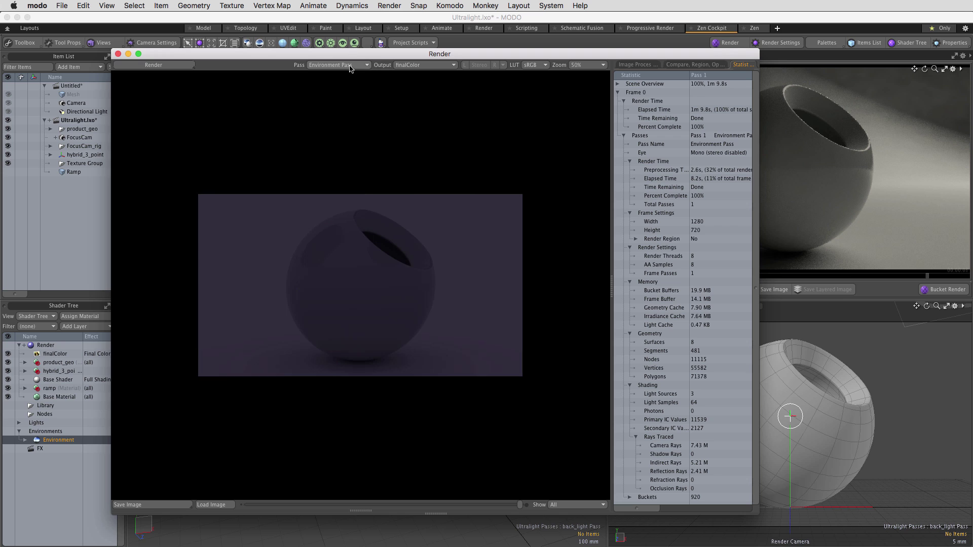
left_click(351, 65)
left_click(353, 71)
left_click(360, 65)
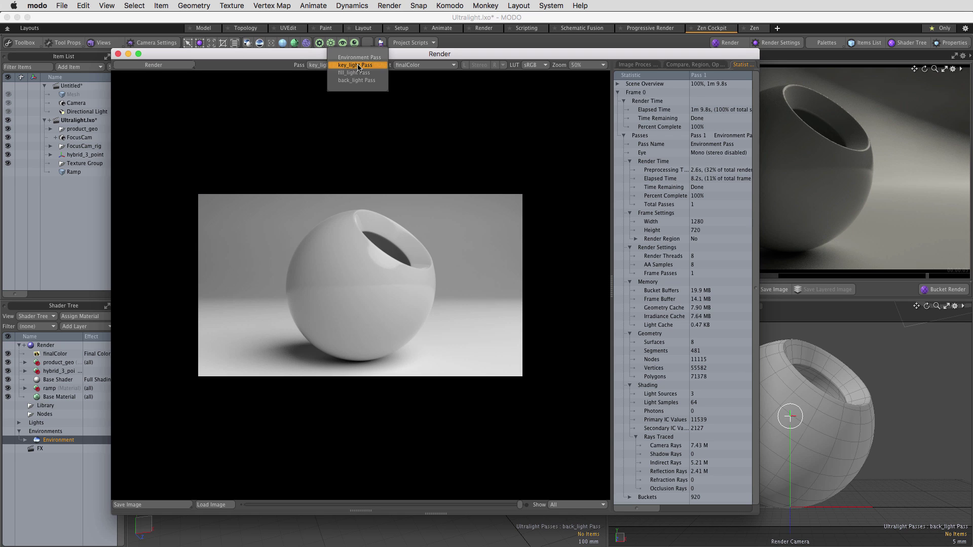
left_click(361, 67)
left_click(362, 66)
left_click(361, 72)
left_click(363, 66)
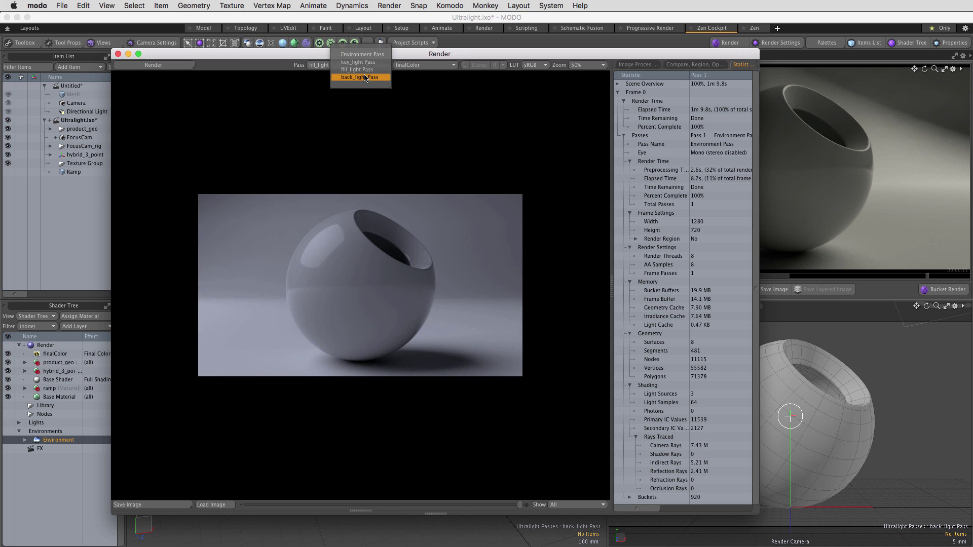
left_click(365, 78)
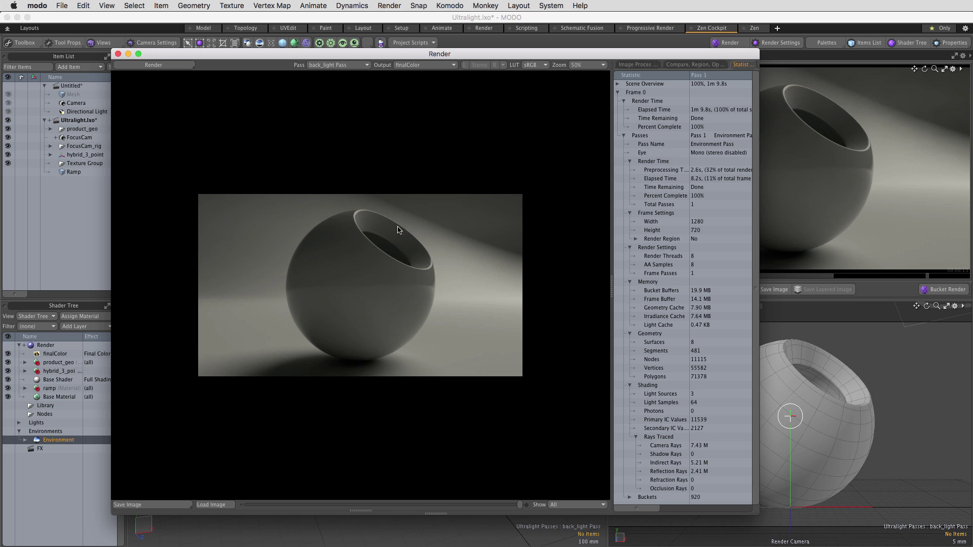
- Save all render passes as separate Radiance HDR images named 'Ultralight'
left_click(162, 506)
left_click(161, 519)
left_click(658, 351)
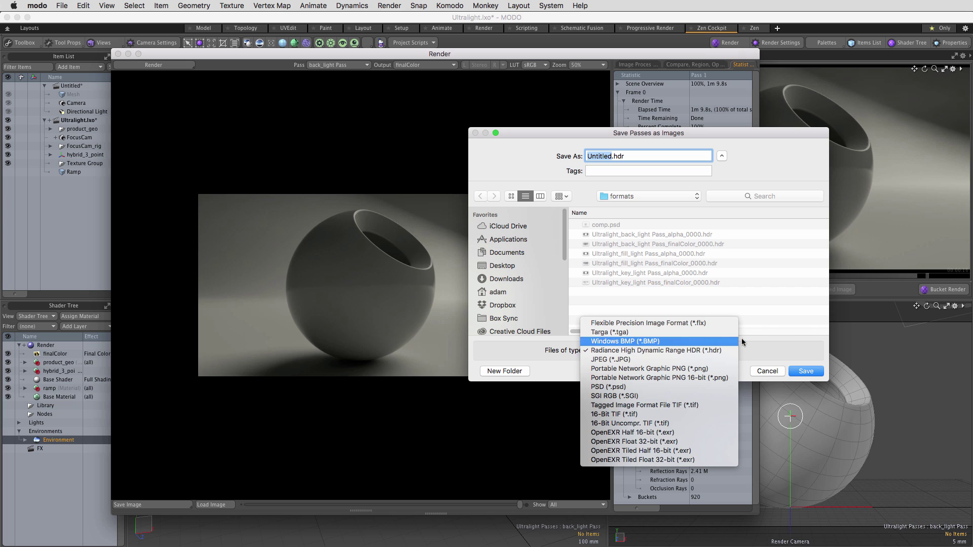
left_click(809, 285)
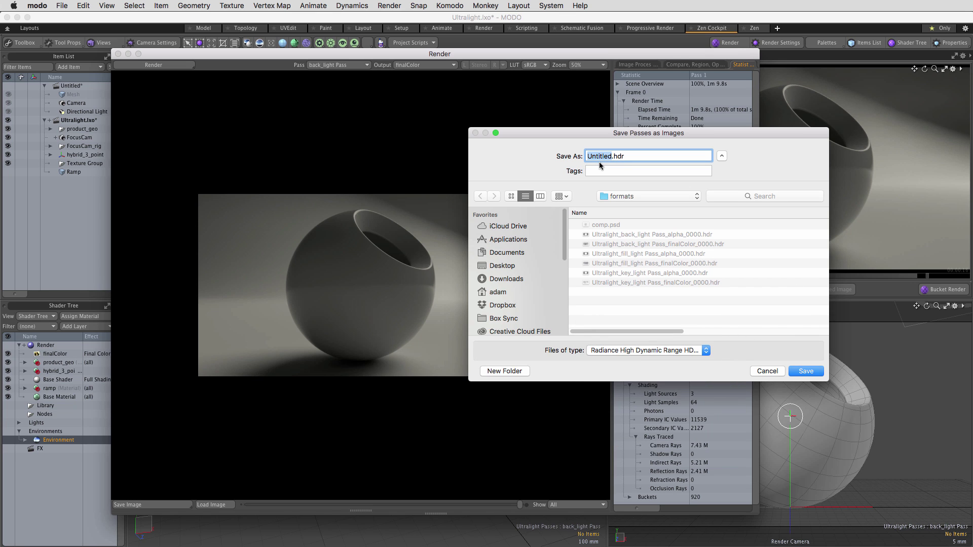
type("Ultralight")
left_click(806, 371)
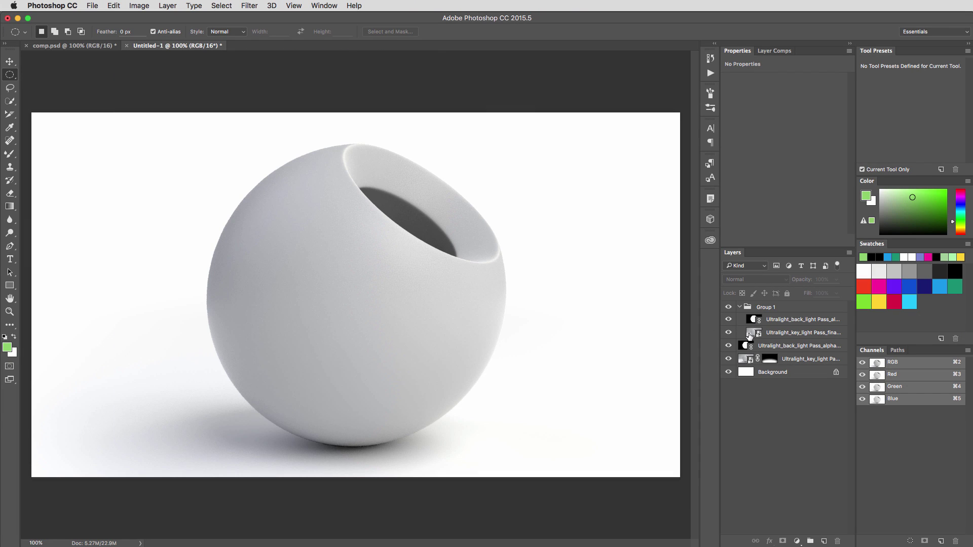
- Update all modified linked pass layers in the key_light smart object with the new renders
left_click(750, 336)
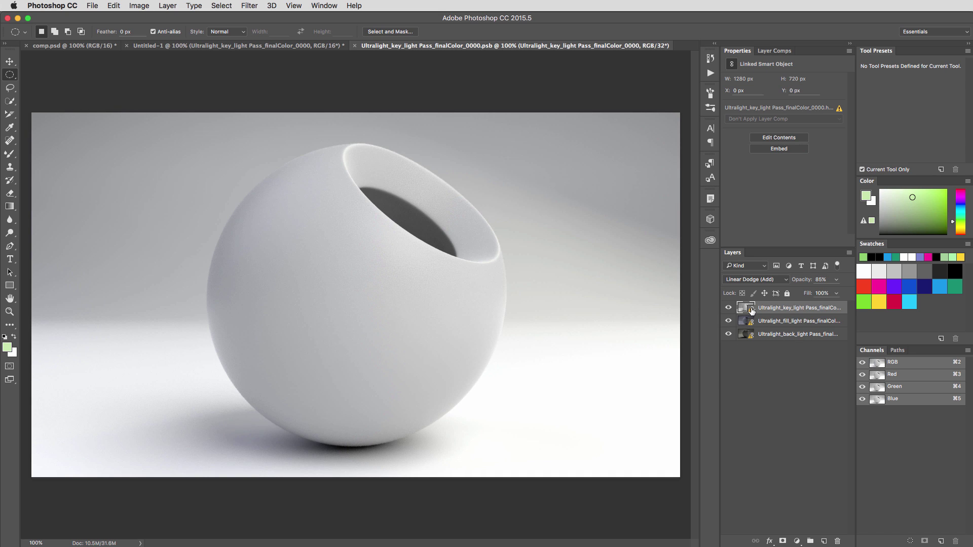
right_click(763, 306)
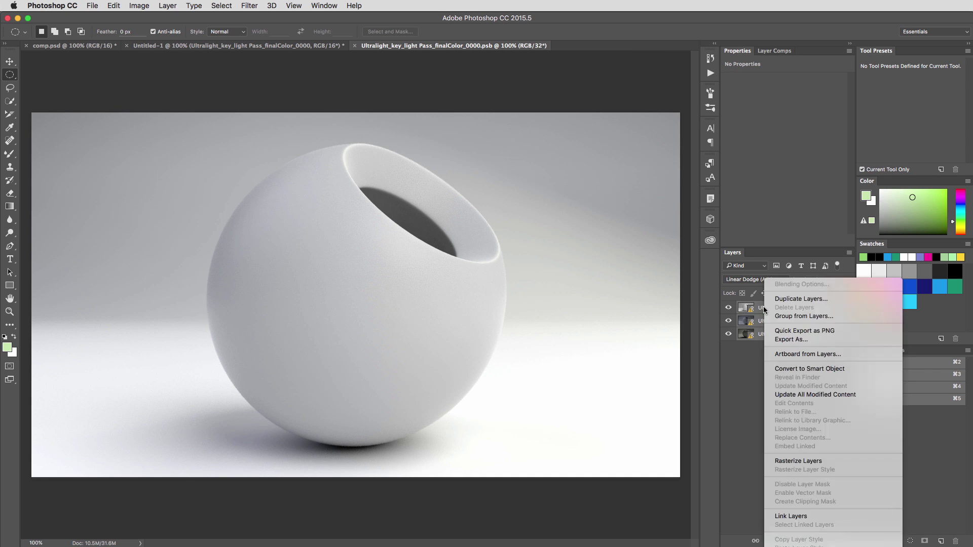
left_click(805, 394)
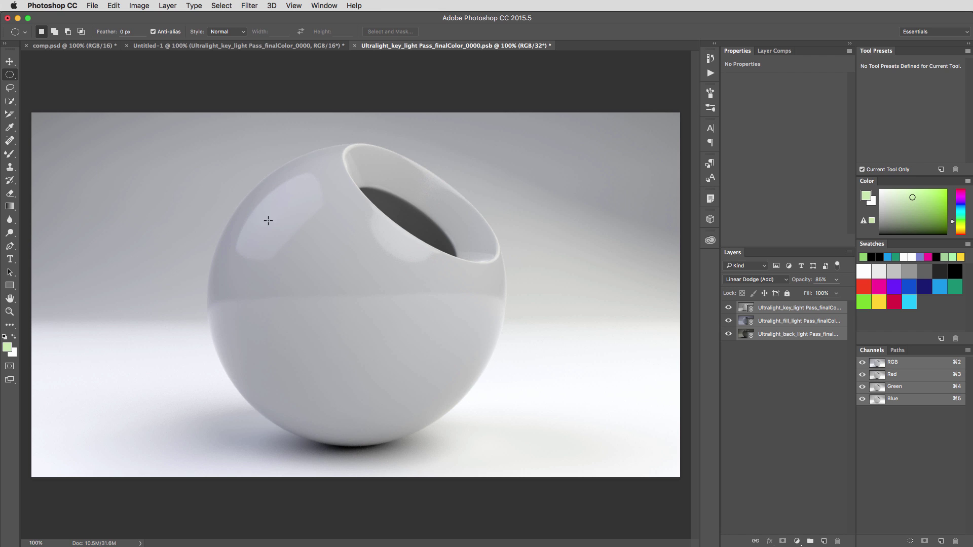
- Lower the key_light layer's opacity to 84%
left_click(812, 347)
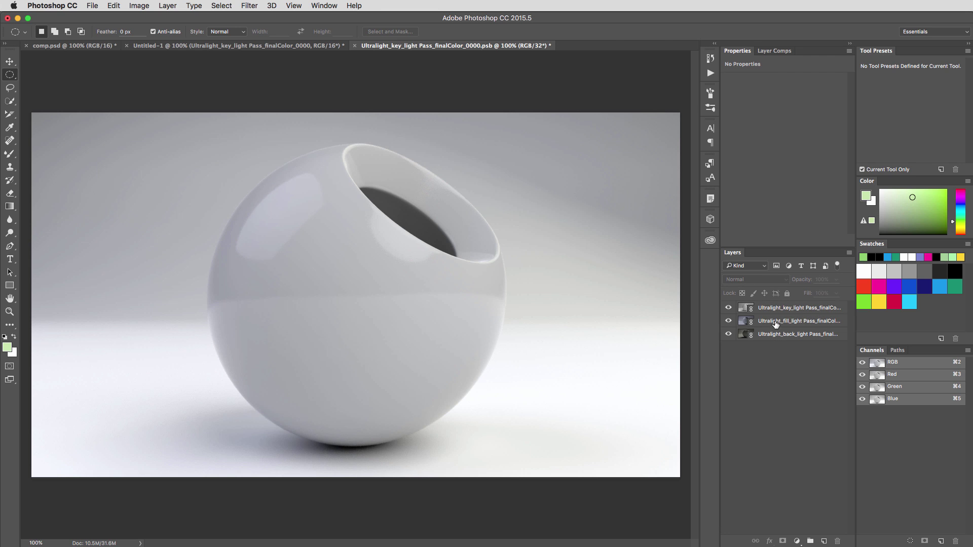
left_click(777, 323)
left_click(777, 336)
left_click(775, 310)
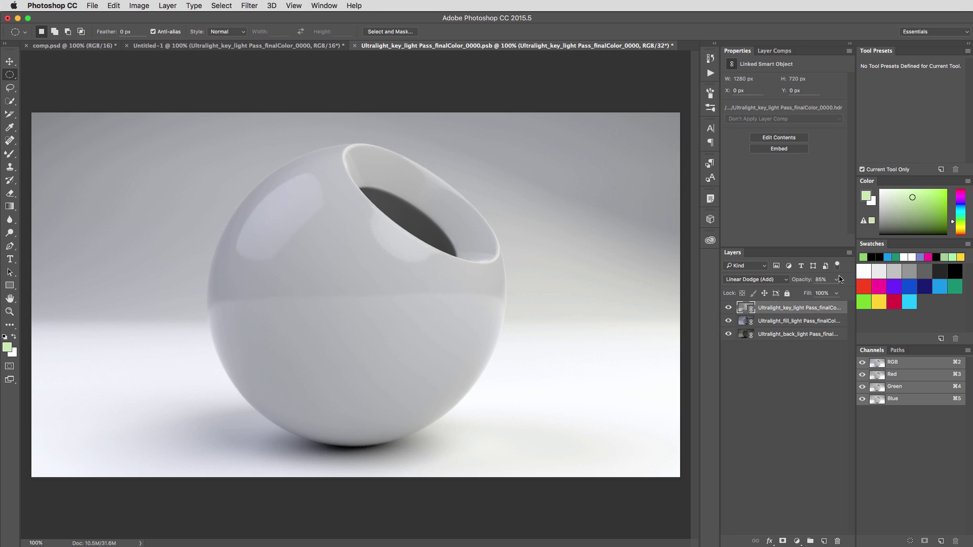
left_click(836, 279)
left_click_drag(835, 293, 834, 297)
left_click(786, 367)
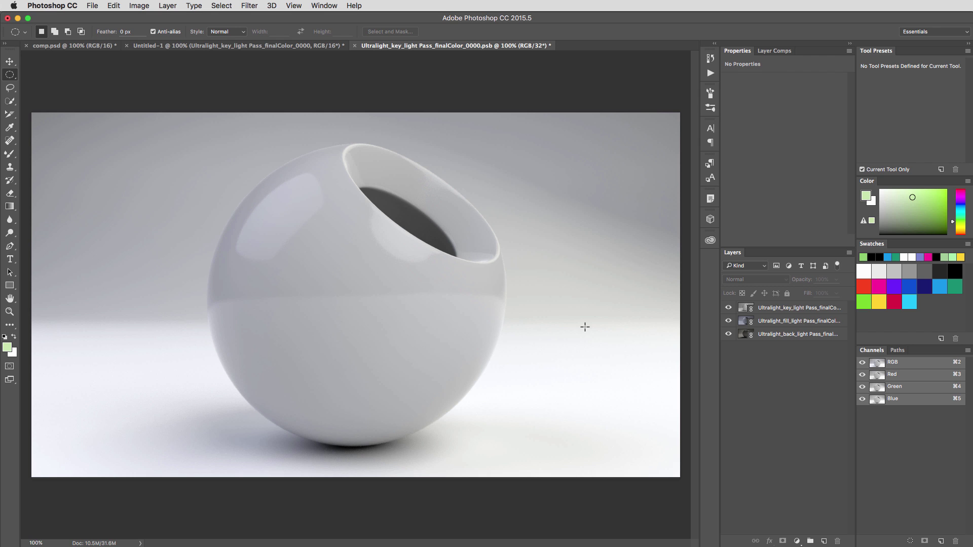
- Place the Environment Pass finalColor HDR image into the smart object document
key("super+shift+p")
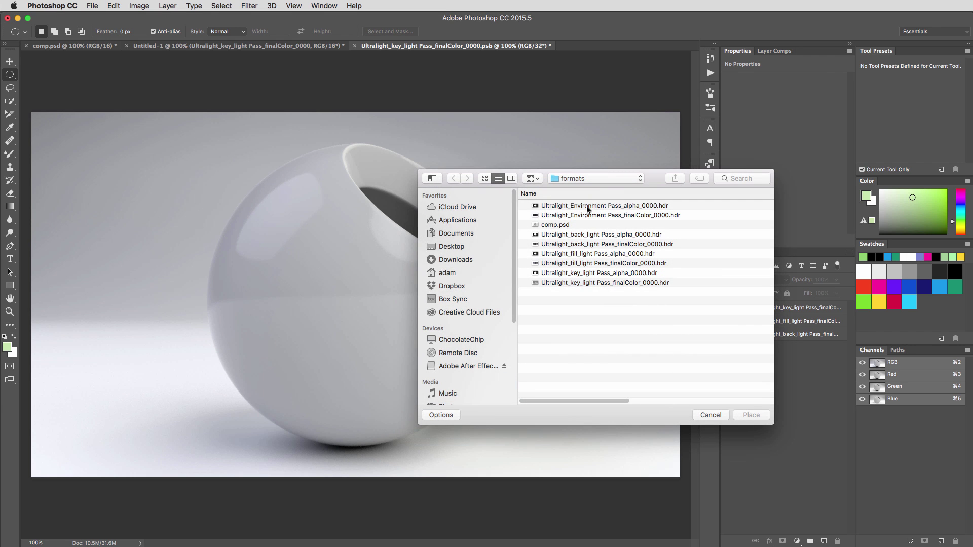
left_click(610, 206)
double_click(605, 216)
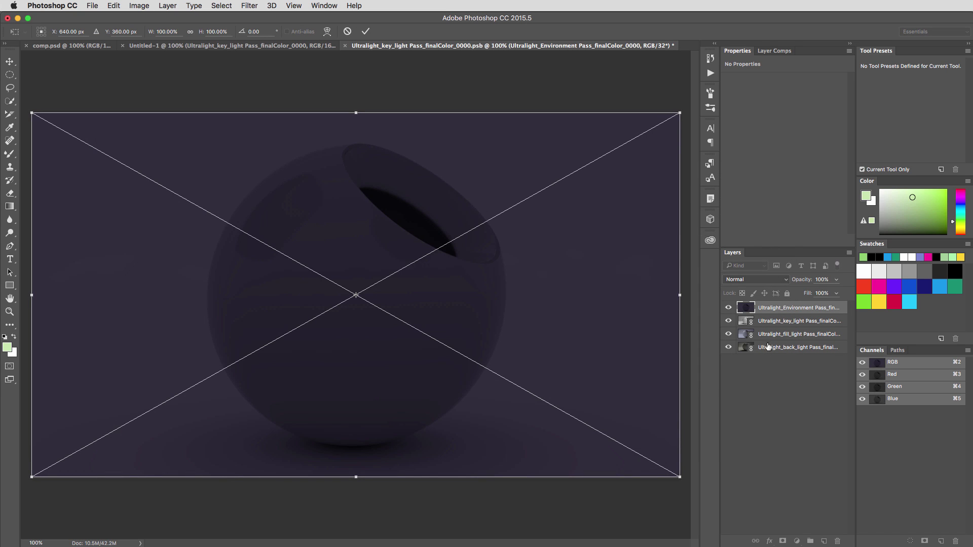
key("Return")
- Set the Environment layer to Linear Dodge (Add), then save and close the document
left_click(754, 279)
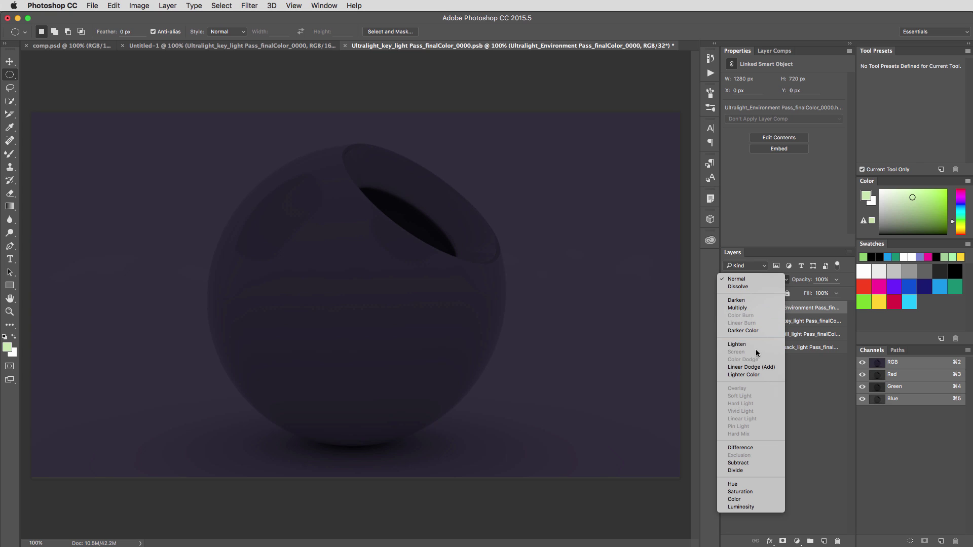
left_click(759, 367)
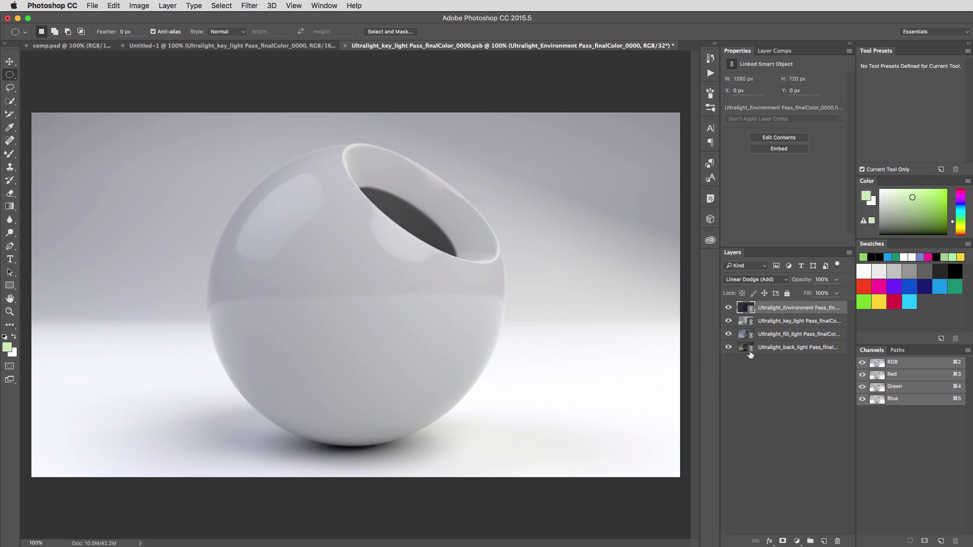
key("super+w")
left_click(752, 236)
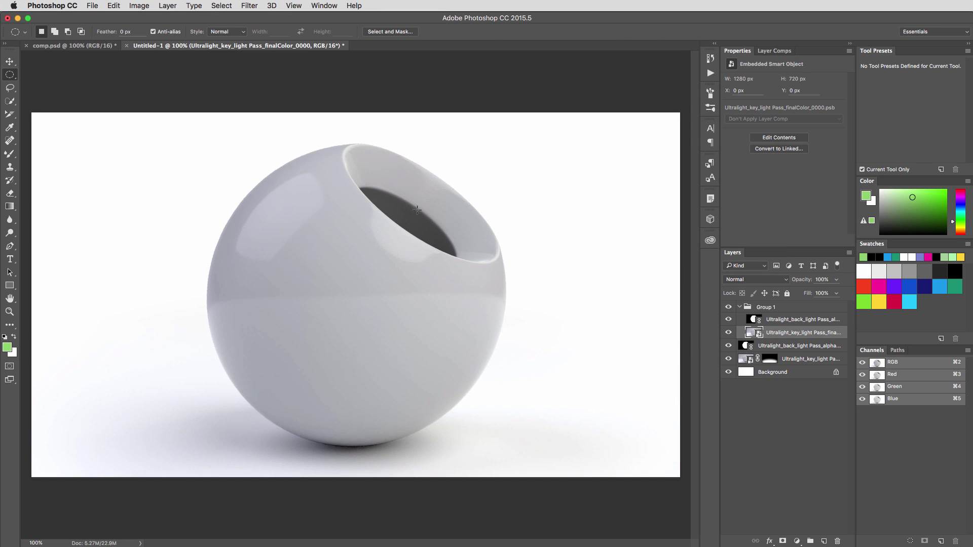
left_click(744, 362)
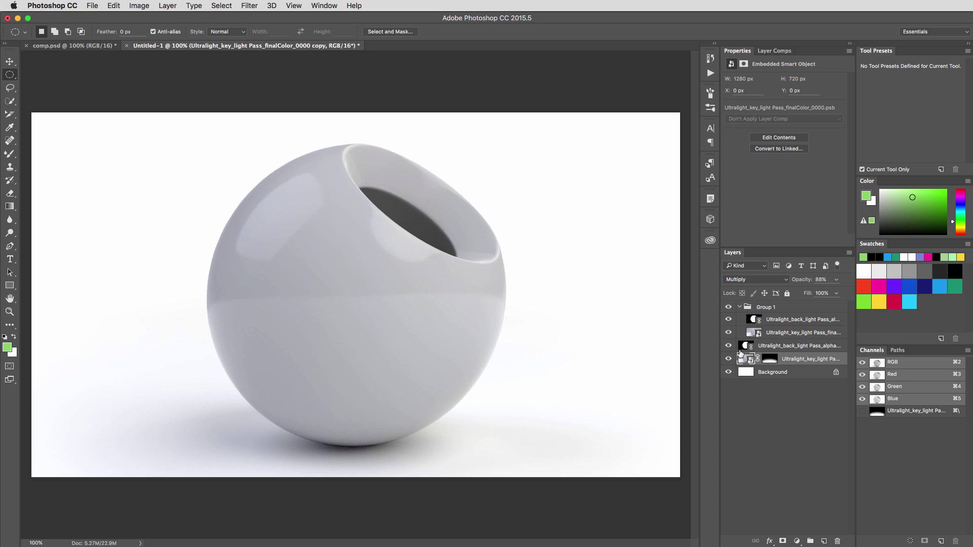
left_click(773, 337)
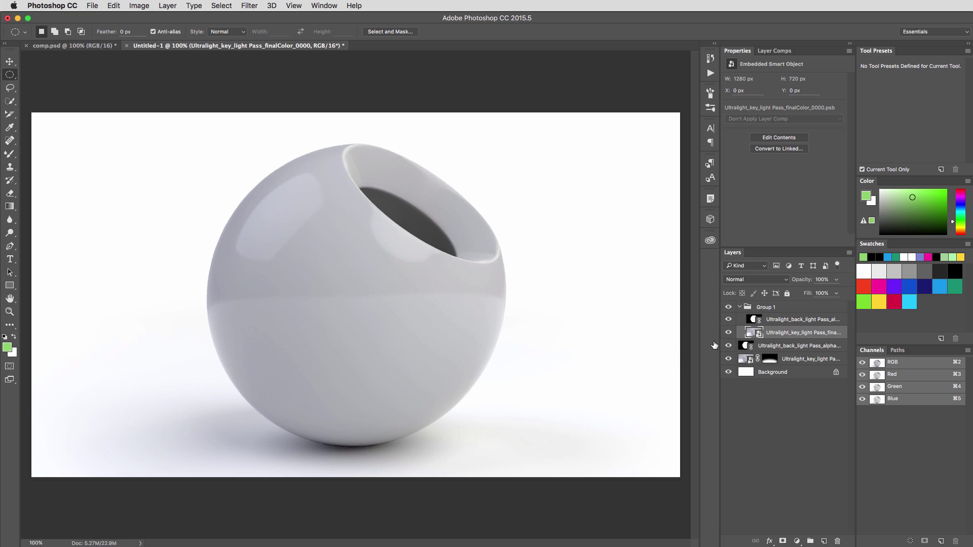
- Rasterize the four pass layers inside the key_light smart object, then save and close it
double_click(754, 333)
left_click(775, 367)
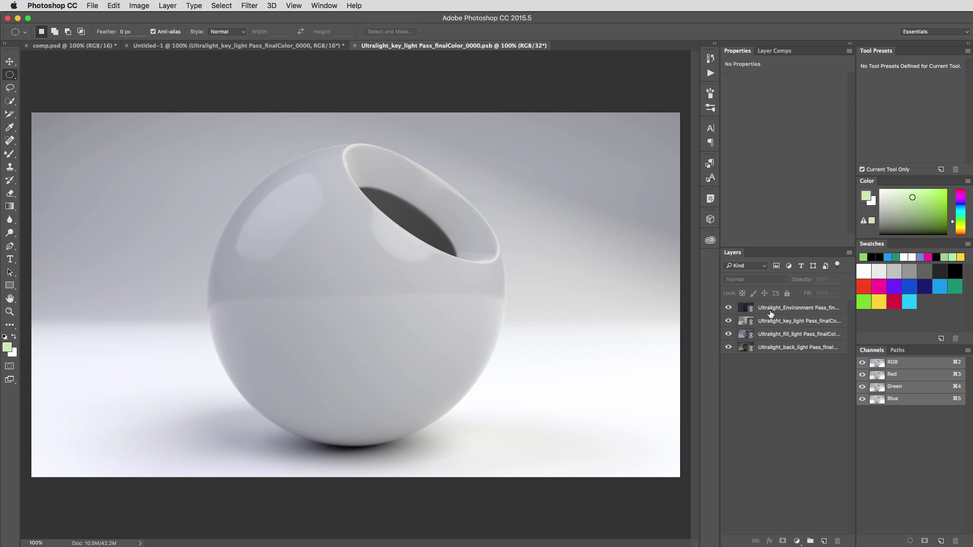
left_click(771, 308)
left_click(769, 347, "shift")
right_click(771, 318)
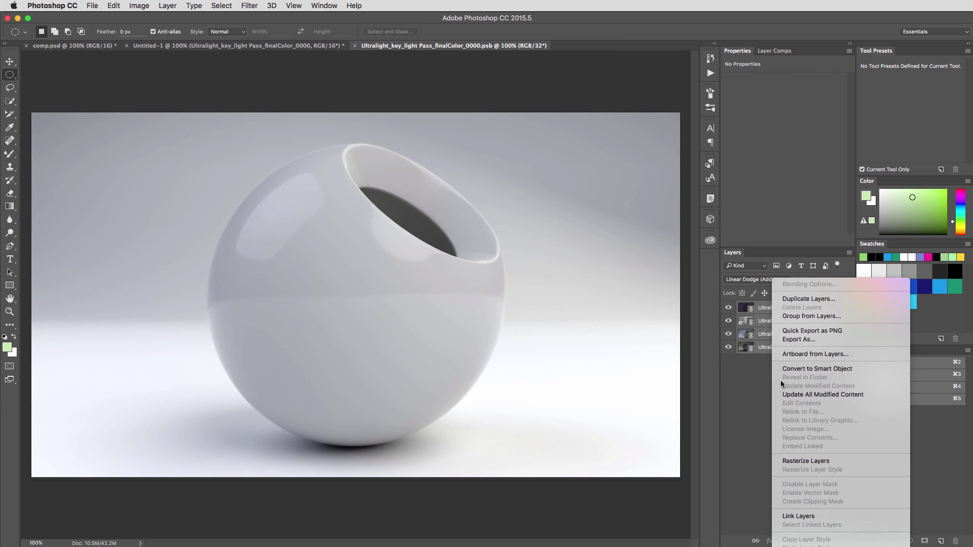
left_click(801, 461)
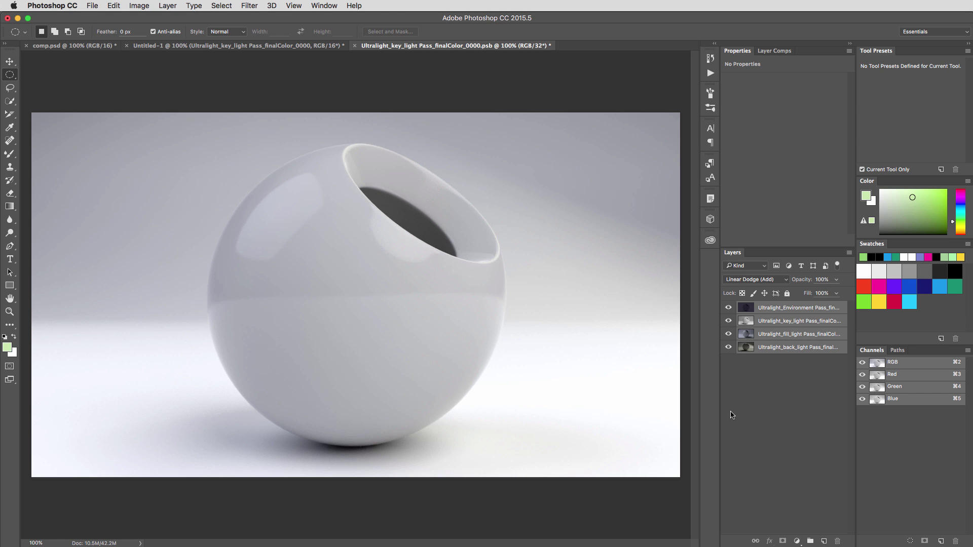
key("super+w")
left_click(730, 230)
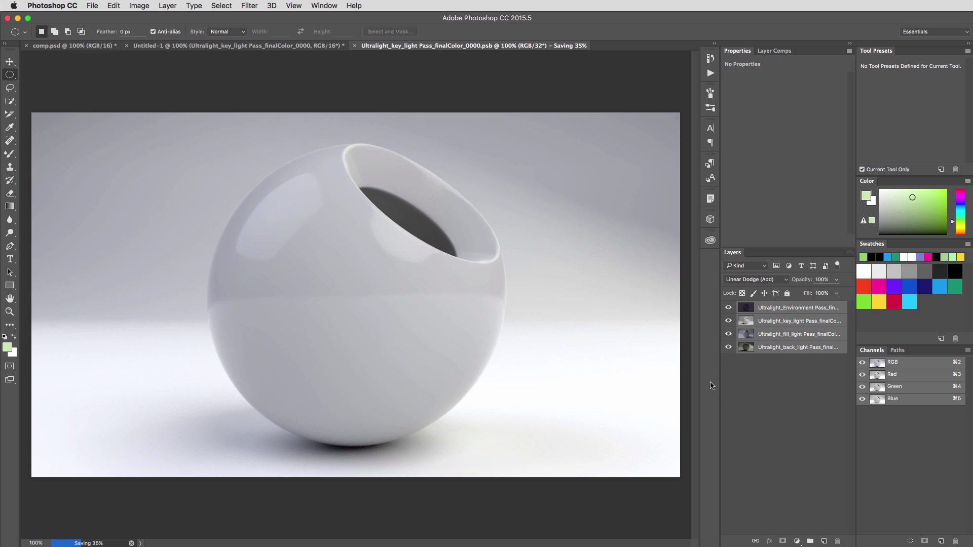